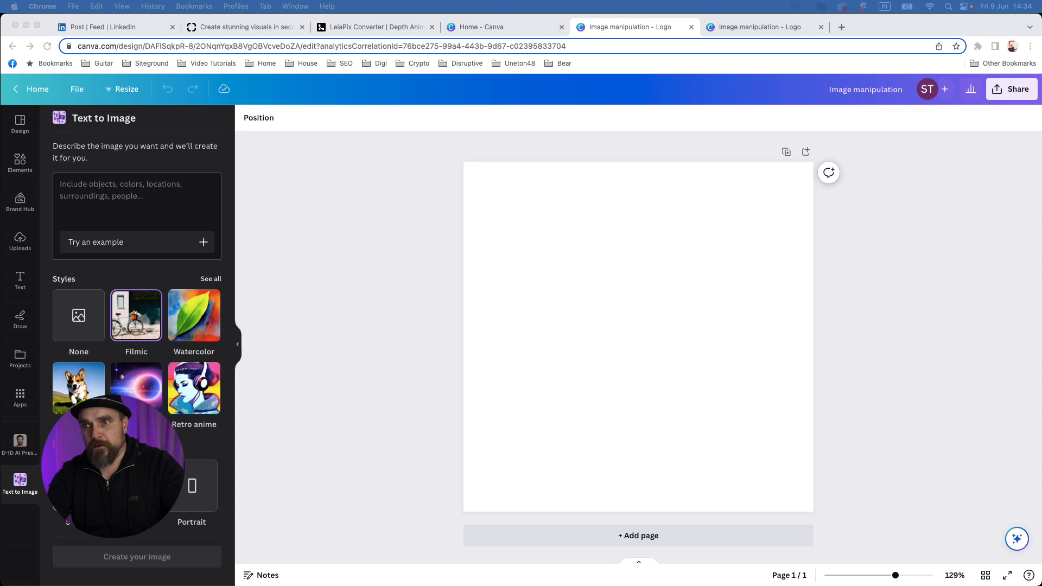
# Generate Filmic-style images from the copied prompt starting "a Shakespeare stage play, yellow mist, atmospheric, set design by Michel Crête".
pyautogui.click(136, 195)
pyautogui.press('super+v')
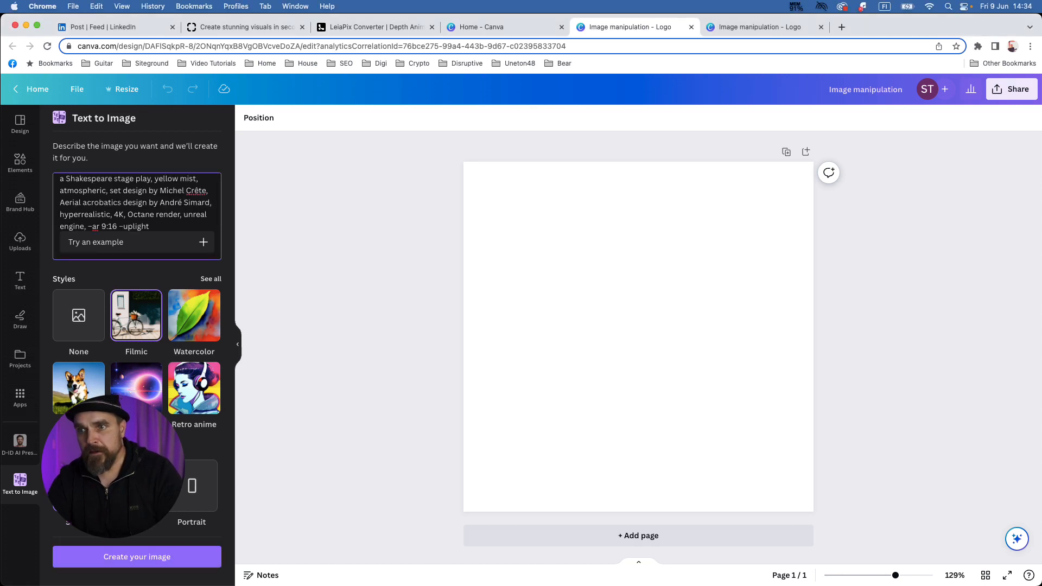
pyautogui.scroll(1, 137, 203)
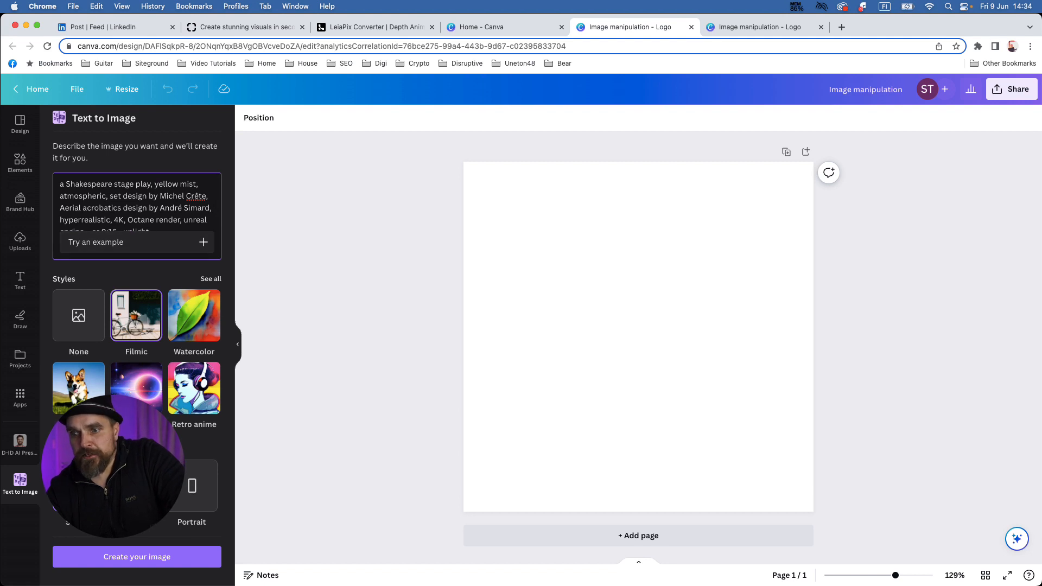
pyautogui.click(137, 557)
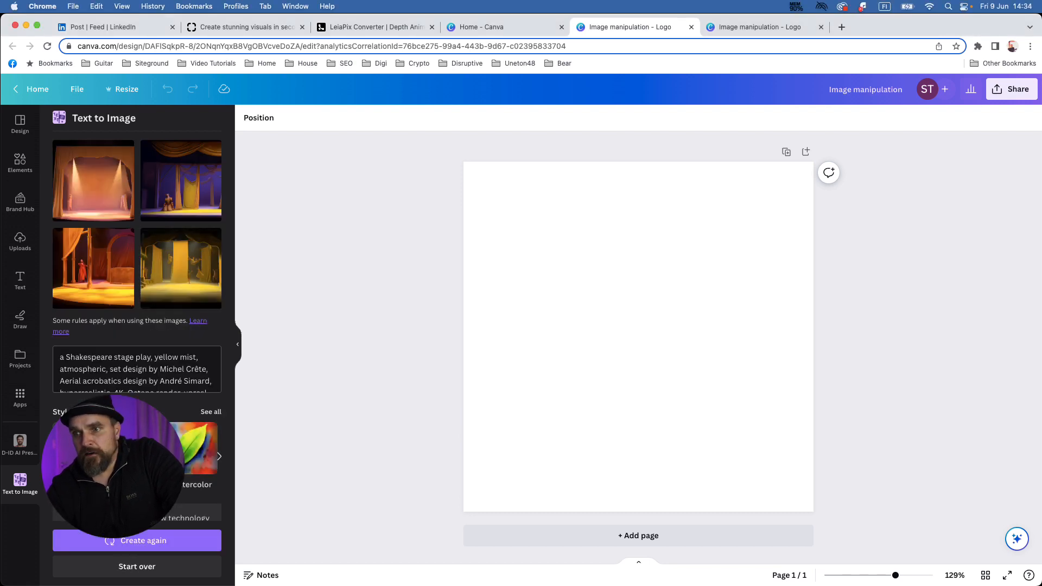
# Add the generated orange-curtain stage image with the red-robed figure and enlarge it to fill the page.
pyautogui.click(92, 268)
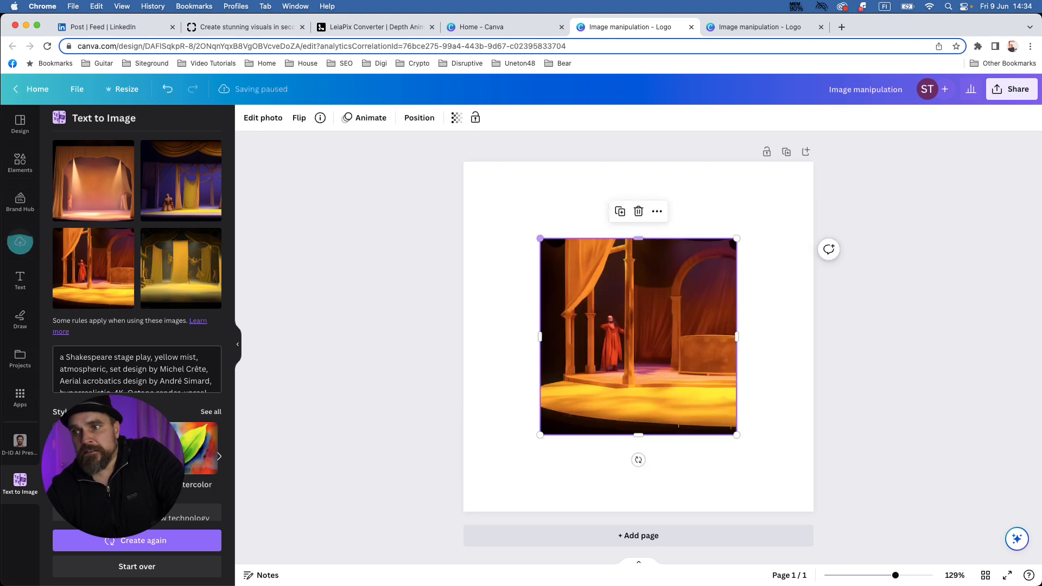
pyautogui.moveTo(540, 239); pyautogui.dragTo(463, 161)
pyautogui.moveTo(737, 435); pyautogui.dragTo(814, 511)
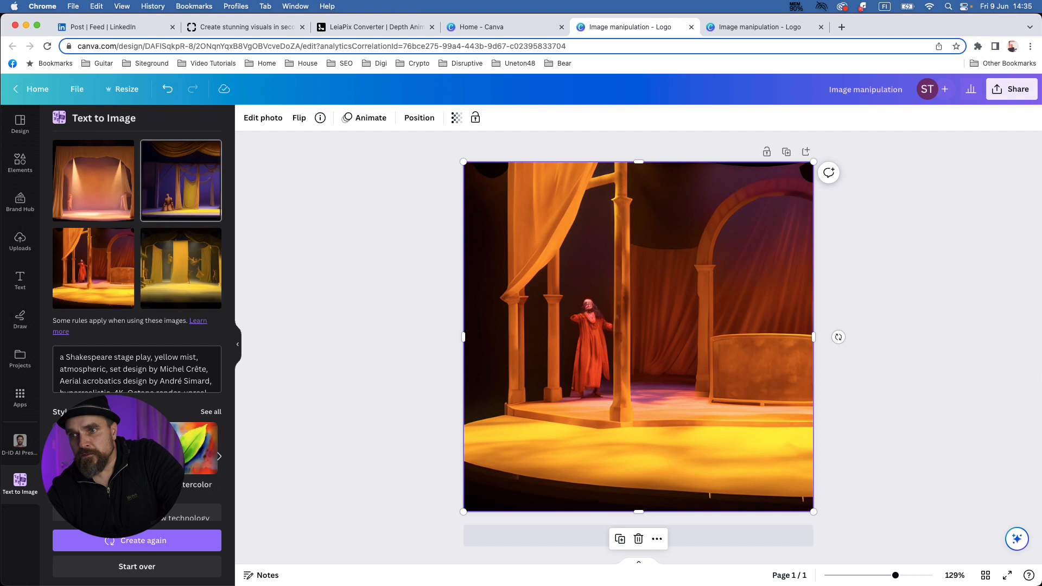
# Generate a new set of images from the same prompt and delete the orange stage image from the page.
pyautogui.click(137, 541)
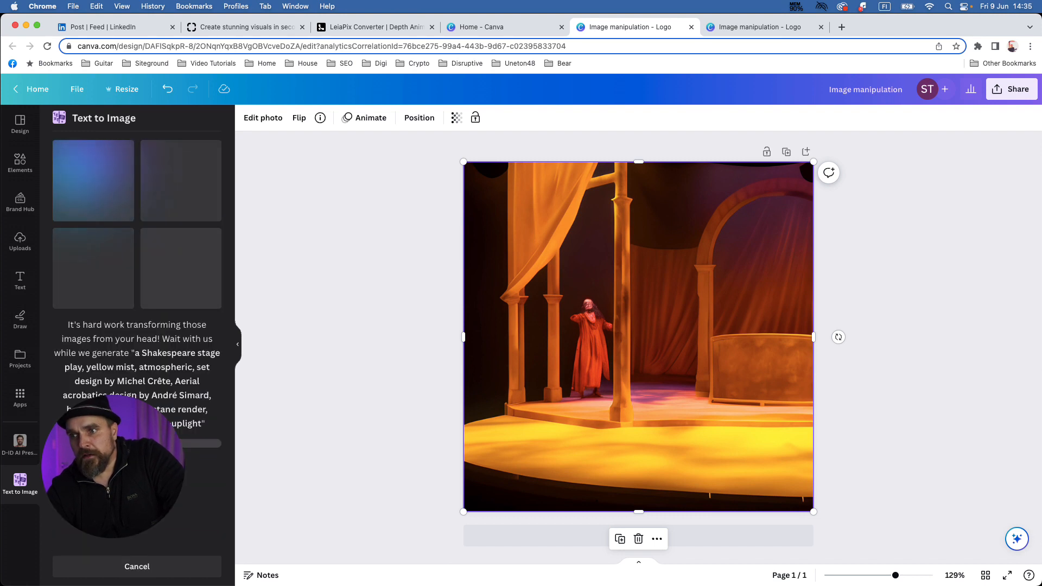
pyautogui.press('Delete')
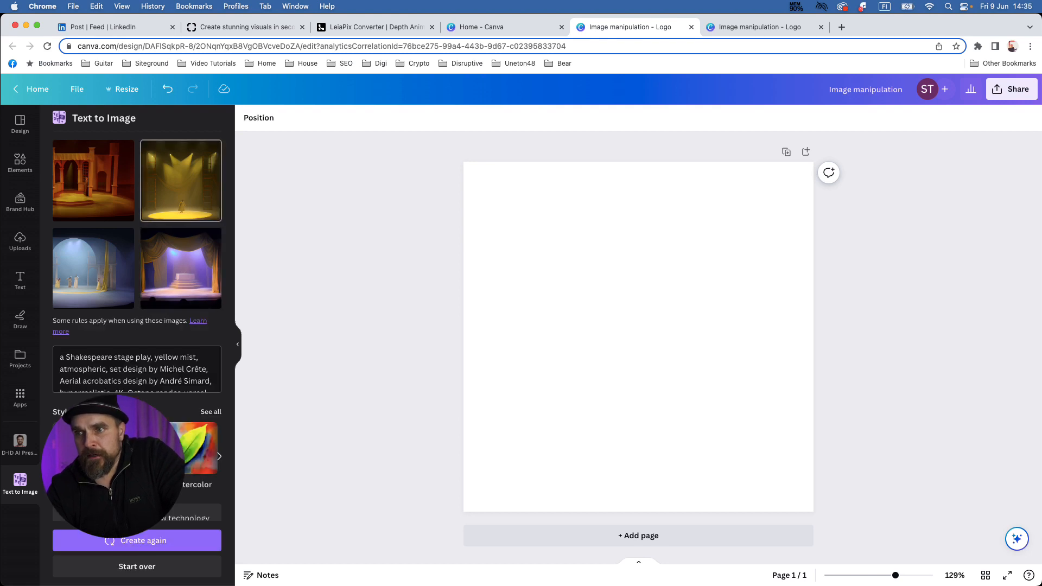
# Add the generated yellow spotlight stage image and enlarge it to fill the whole square page.
pyautogui.click(181, 180)
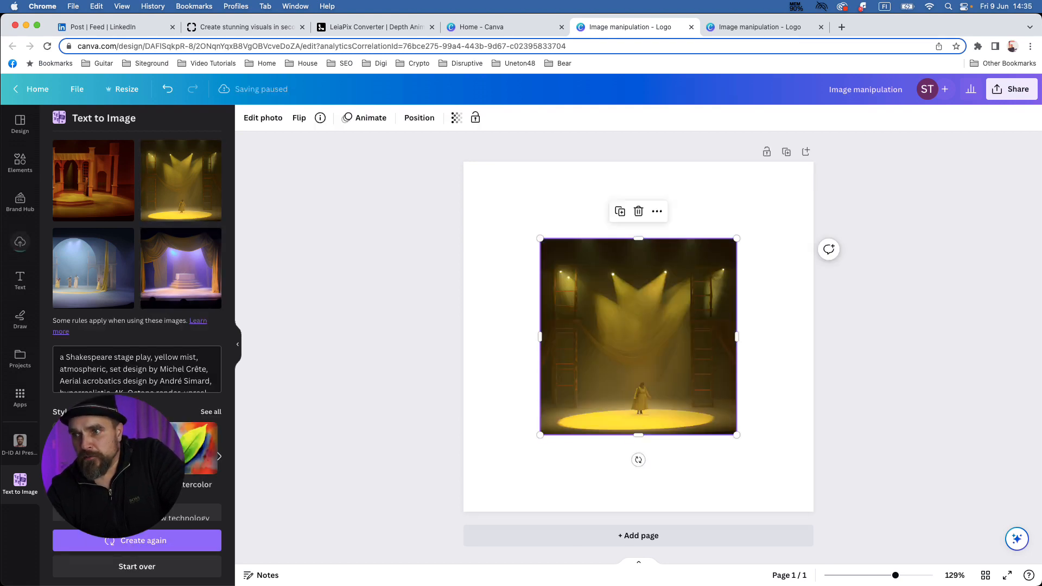
pyautogui.moveTo(540, 239); pyautogui.dragTo(463, 162)
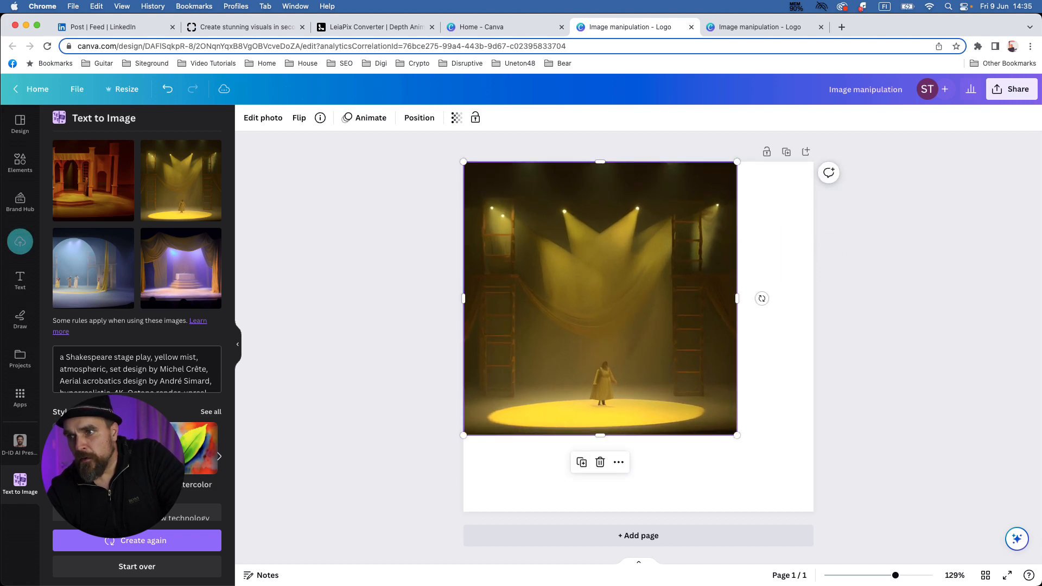
pyautogui.moveTo(737, 435); pyautogui.dragTo(814, 512)
pyautogui.press('Escape')
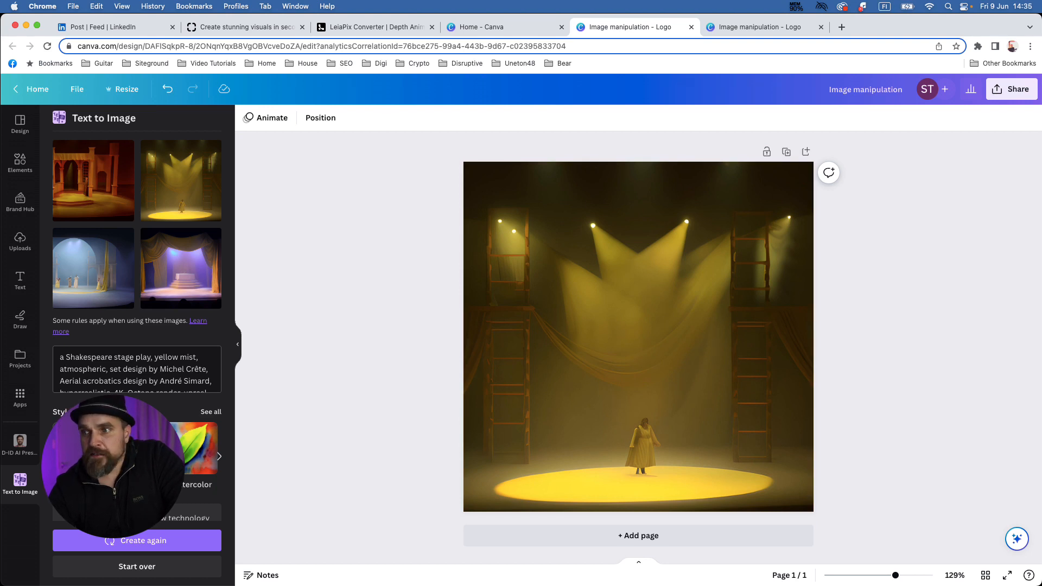
# Download the design as a JPG at size 1 and quality 100.
pyautogui.click(1012, 89)
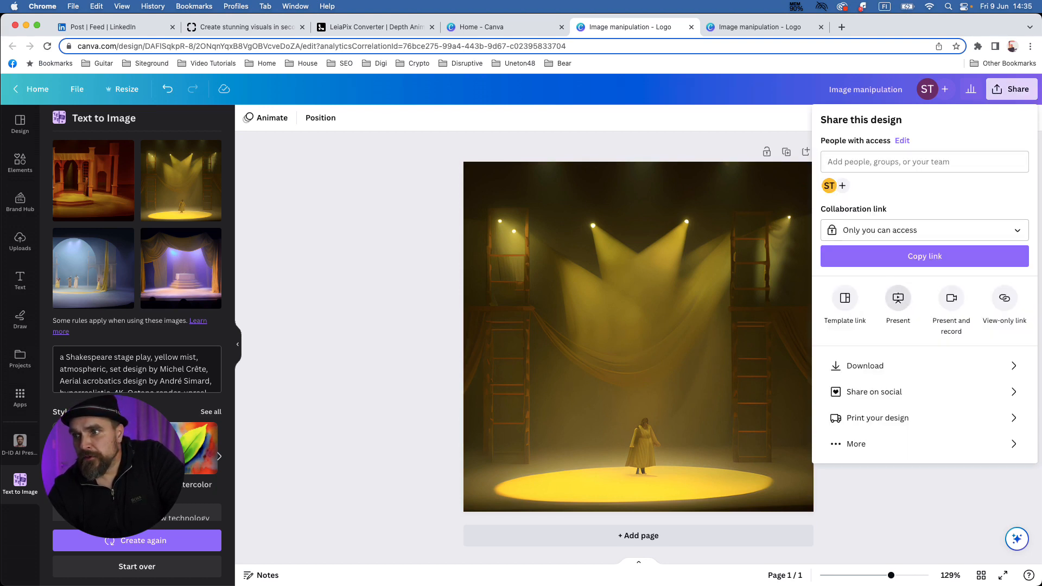
pyautogui.click(868, 365)
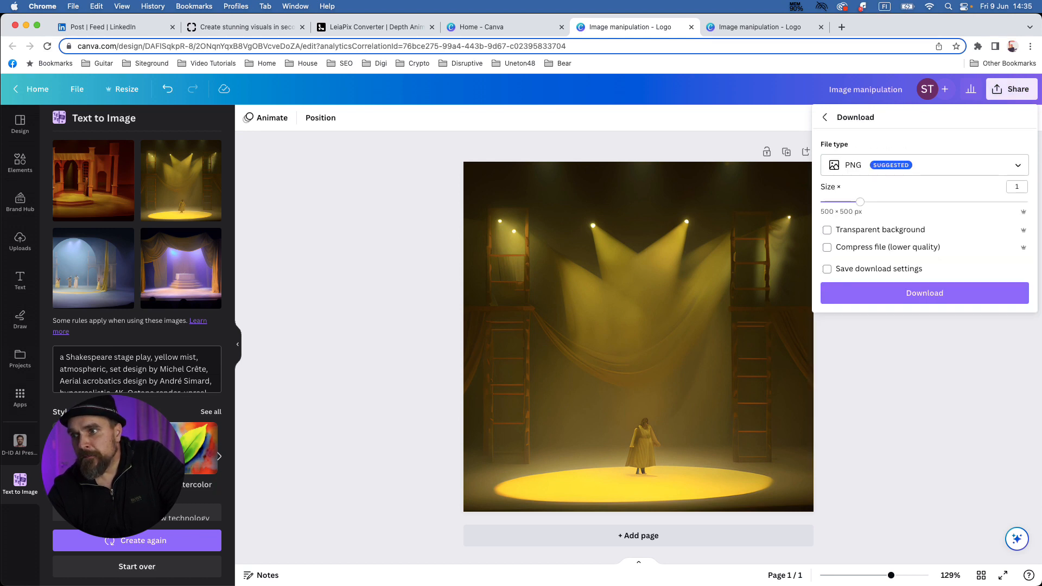
pyautogui.click(923, 165)
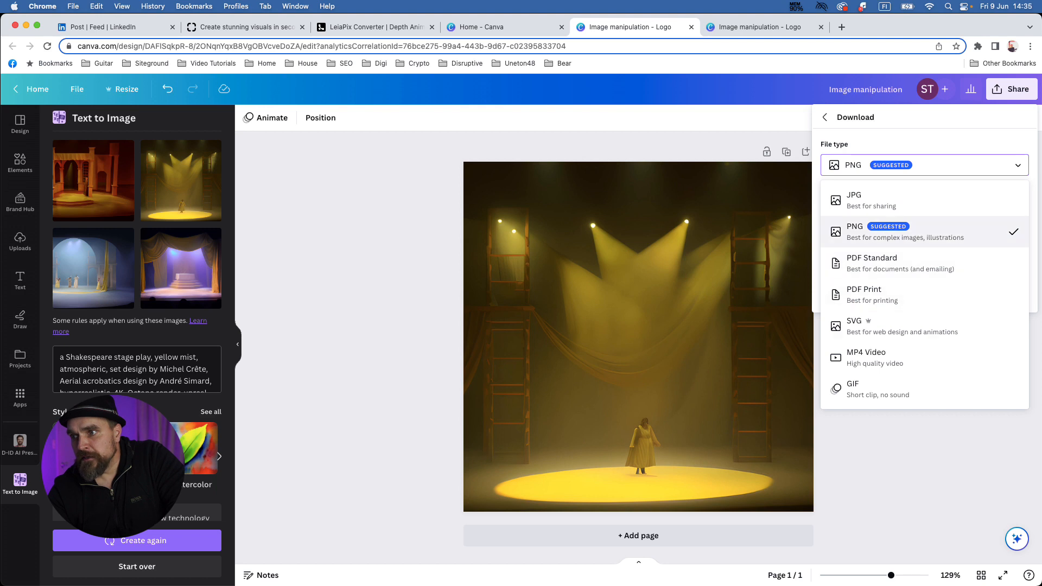
pyautogui.click(871, 200)
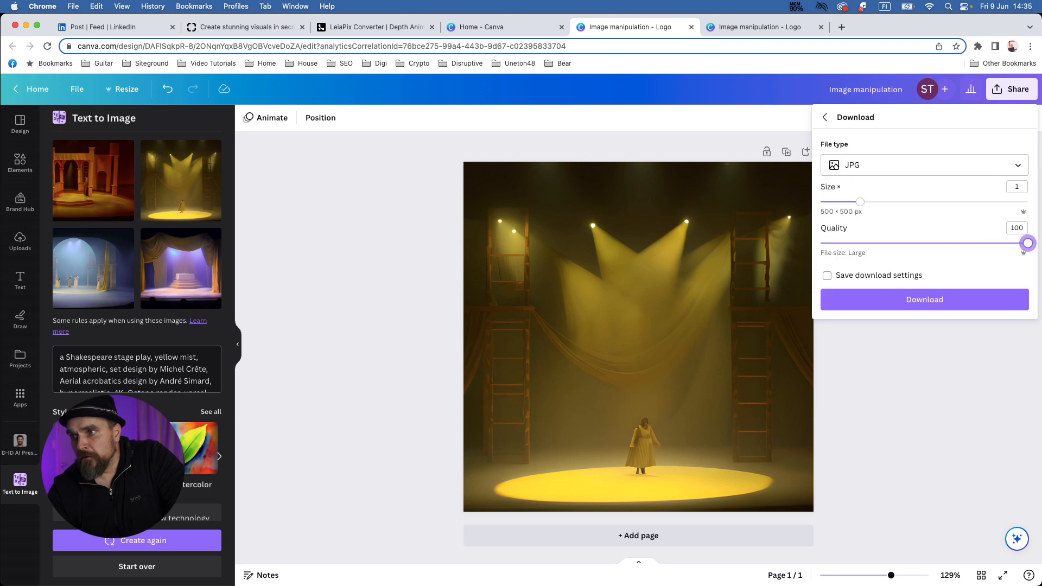
pyautogui.click(925, 300)
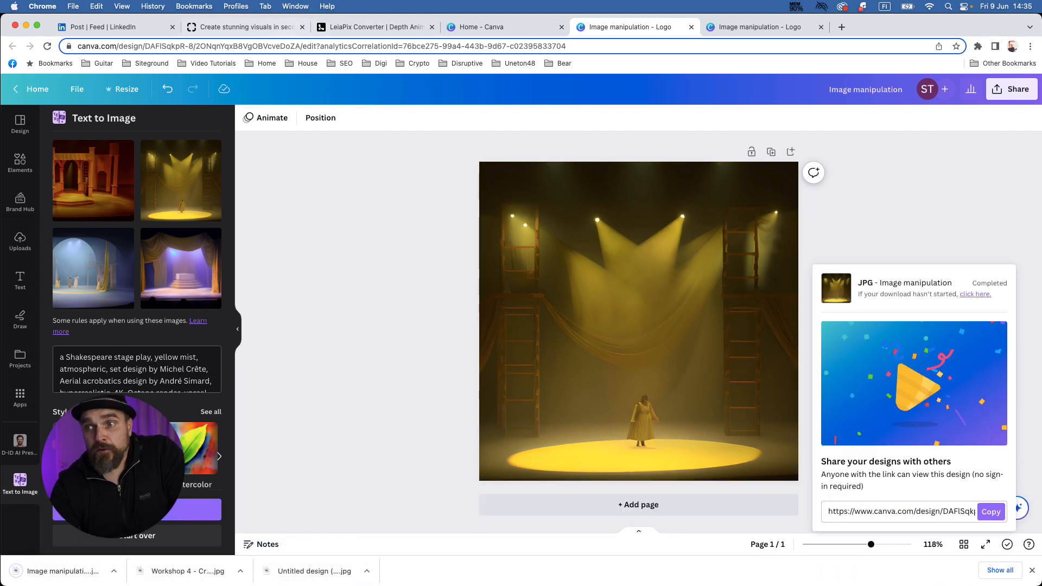
# Switch to Clipdrop and open its Image upscaler tool.
pyautogui.press('super+2')
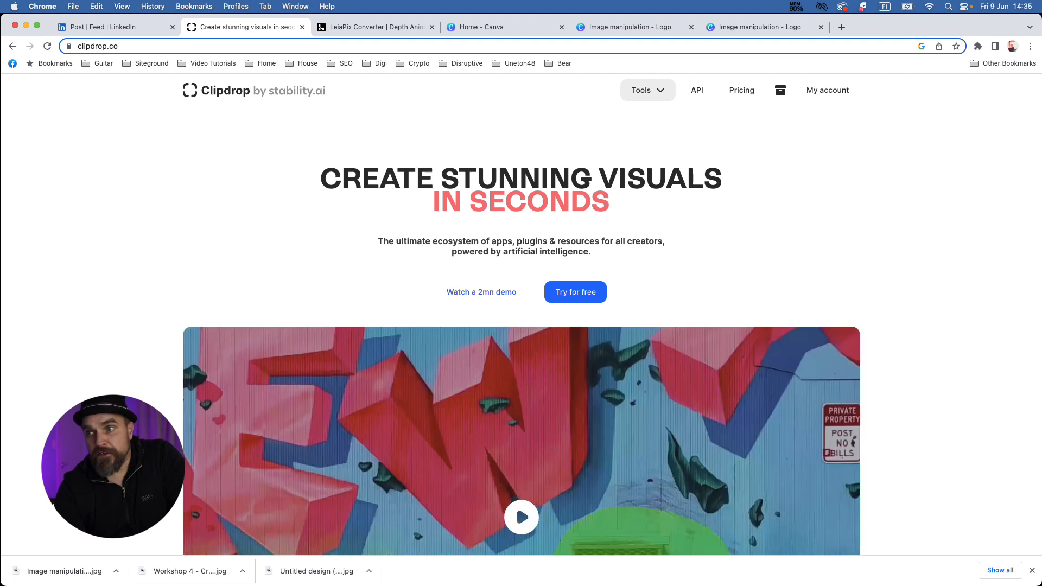
pyautogui.click(645, 90)
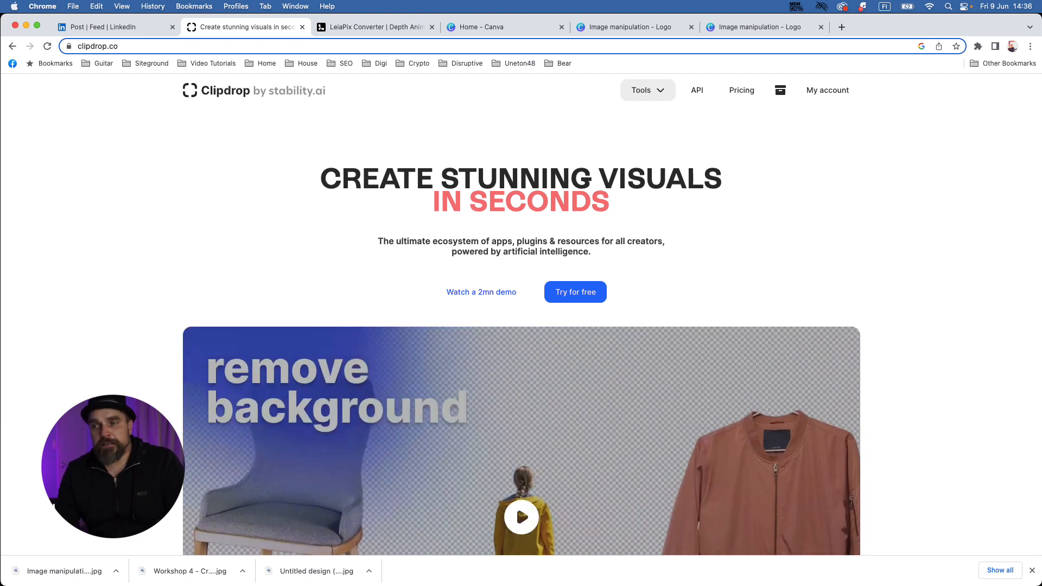
pyautogui.click(647, 90)
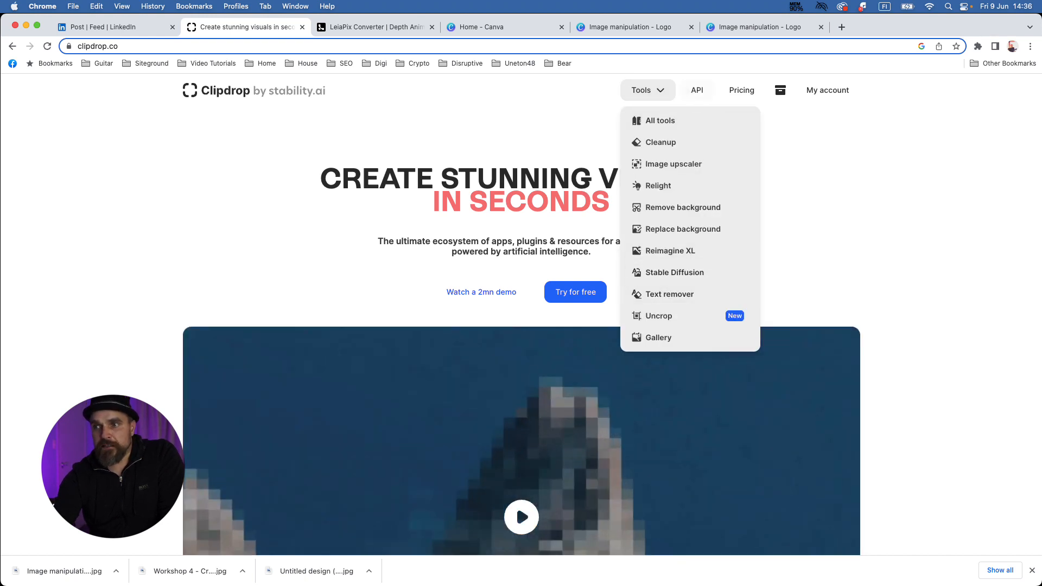
pyautogui.click(647, 90)
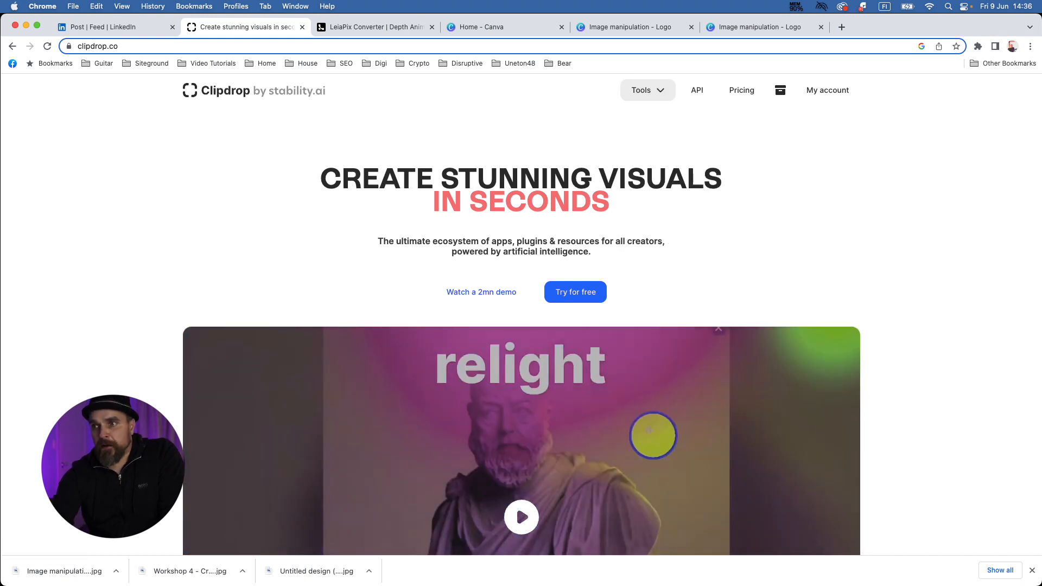
pyautogui.click(647, 90)
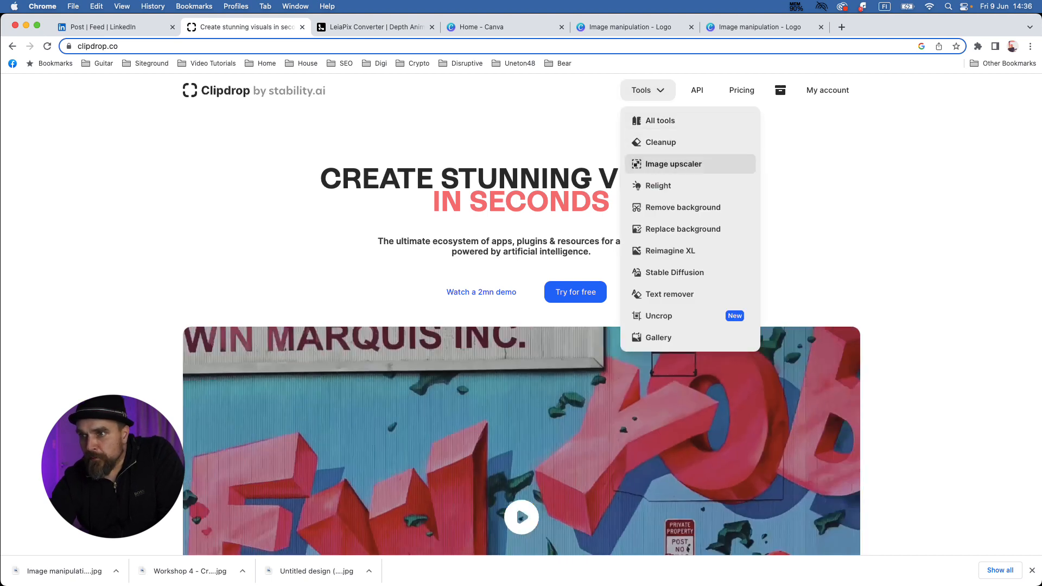
pyautogui.click(673, 164)
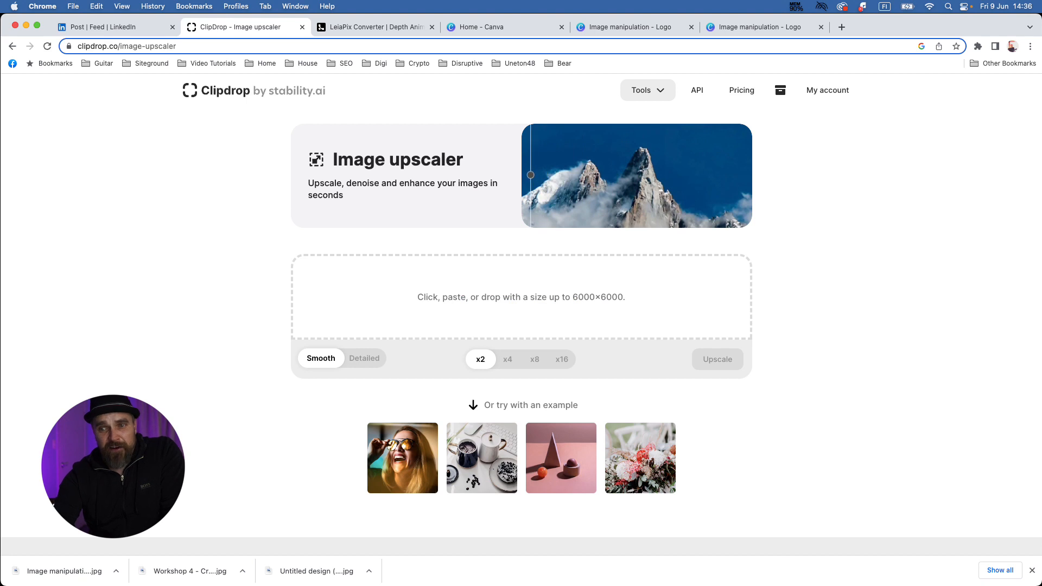
# Load Image manipulation.jpg into the upscaler and upscale it x2 in Smooth mode.
pyautogui.press('super+Tab')
pyautogui.moveTo(26, 177); pyautogui.dragTo(396, 271)
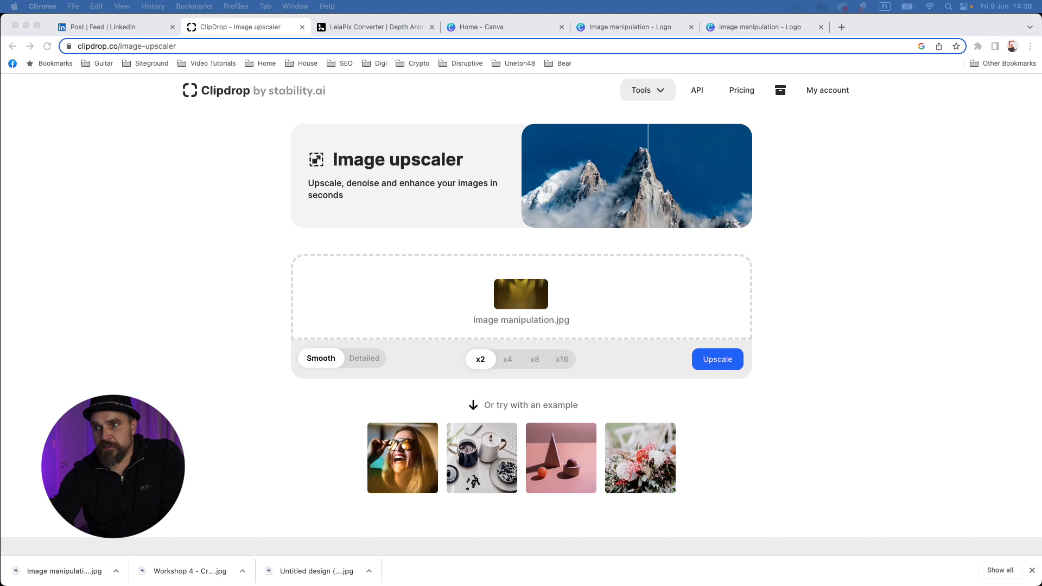
pyautogui.press('super+Tab')
pyautogui.click(718, 359)
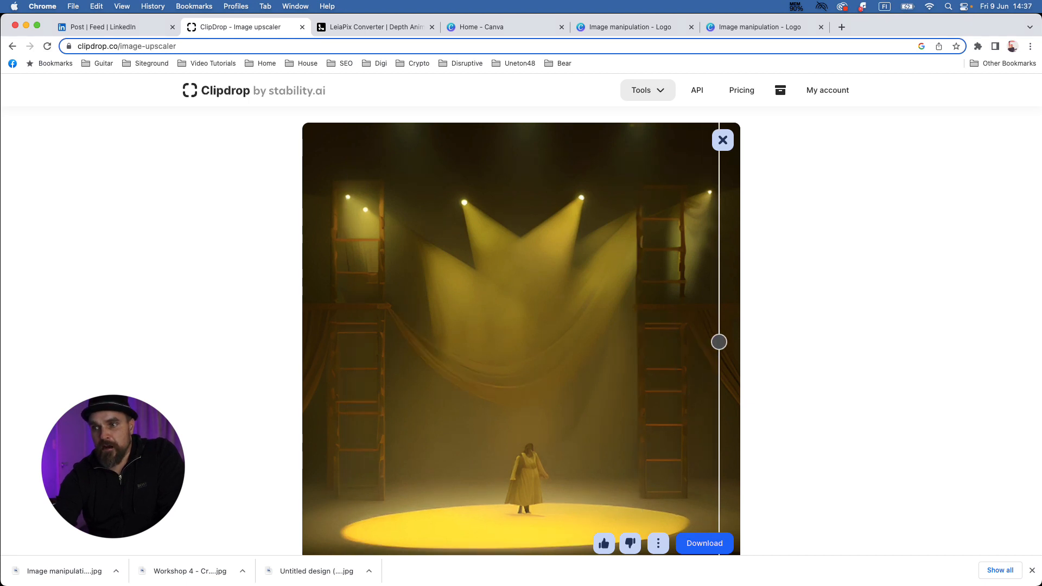
# Download the upscaled stage image and return to the start of the Image upscaler page.
pyautogui.click(705, 543)
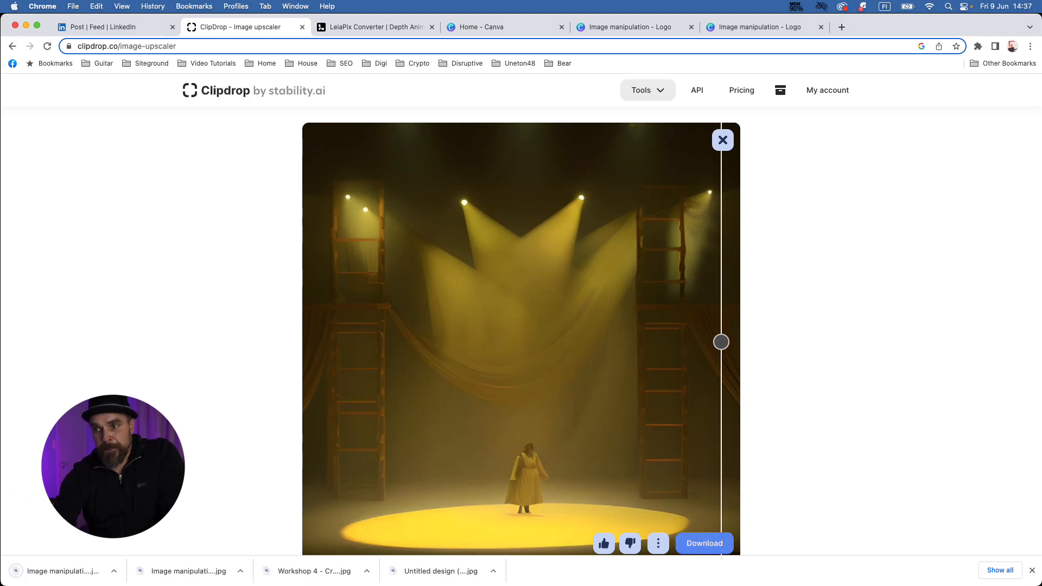
pyautogui.scroll(8, 521, 337)
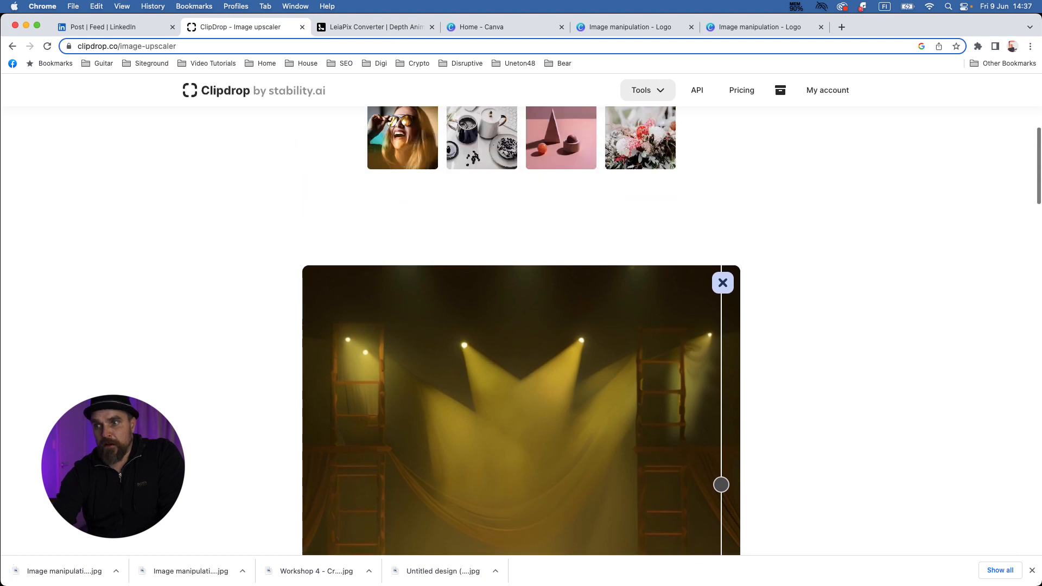
pyautogui.scroll(2, 521, 325)
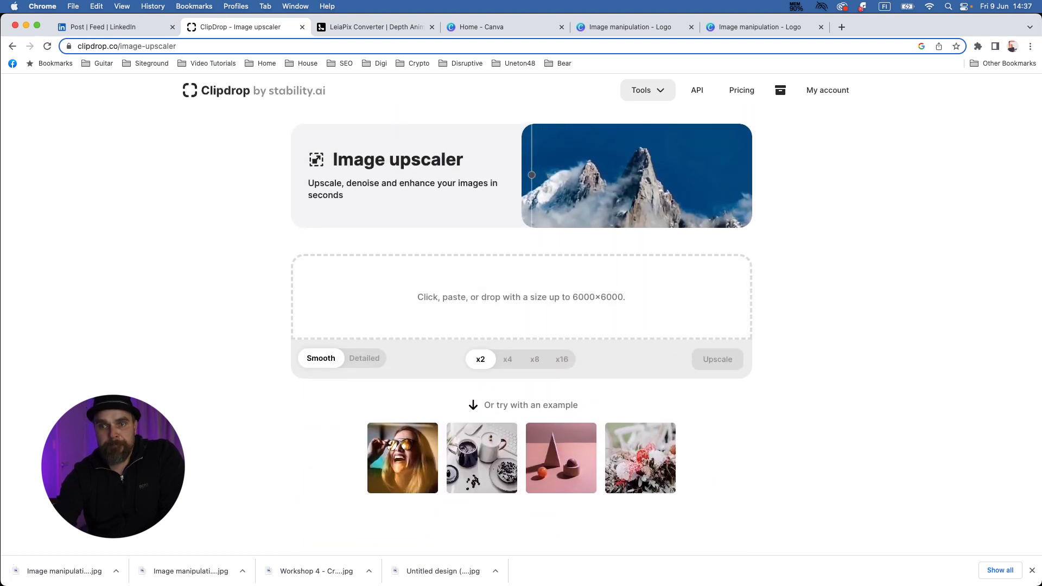
pyautogui.press('super+Tab')
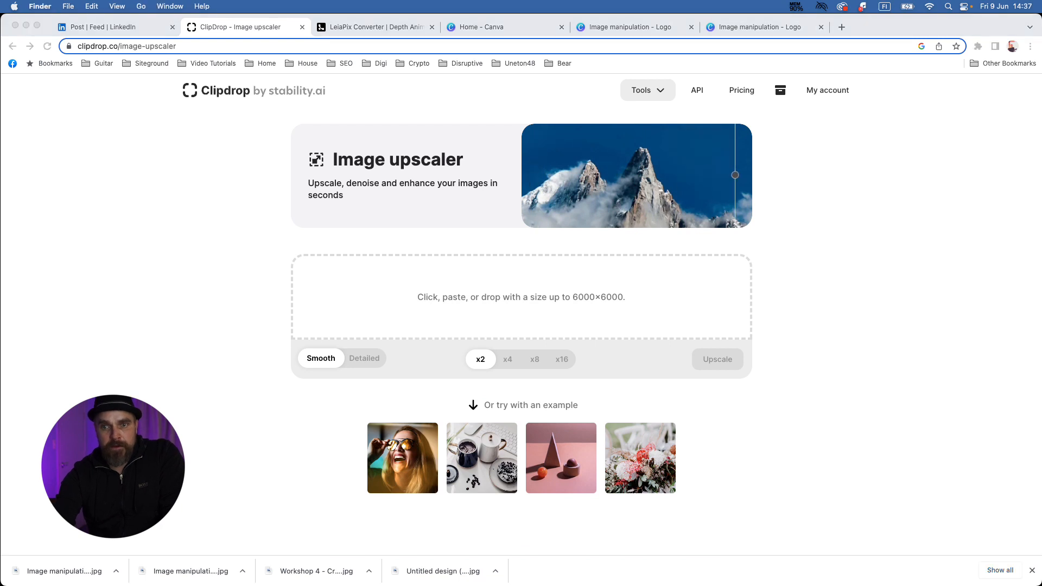
pyautogui.press('super+Tab')
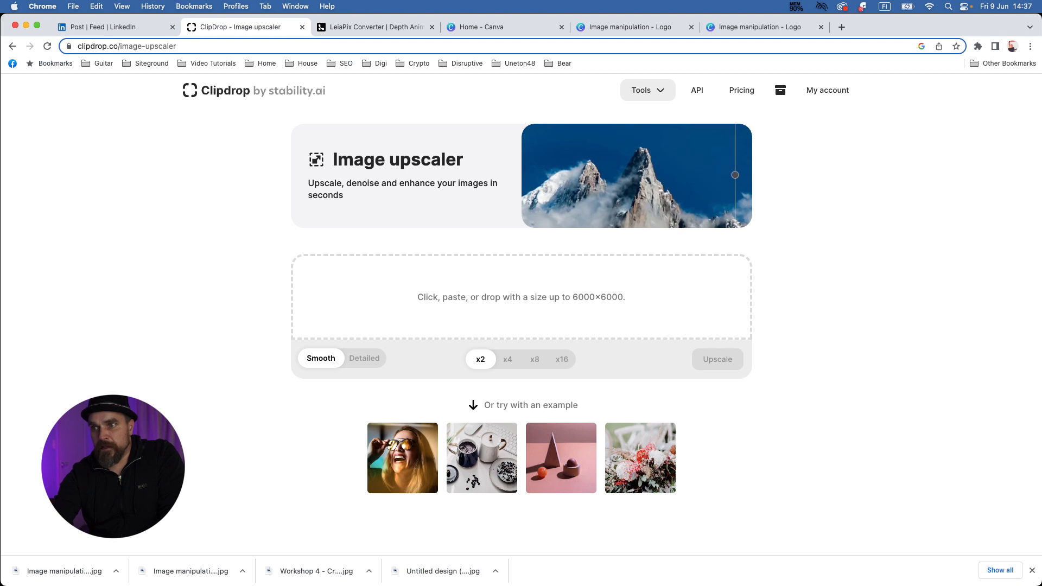
# Open the Uncrop tool, load the stage image and extend it sideways to 1024 × 576.
pyautogui.click(648, 90)
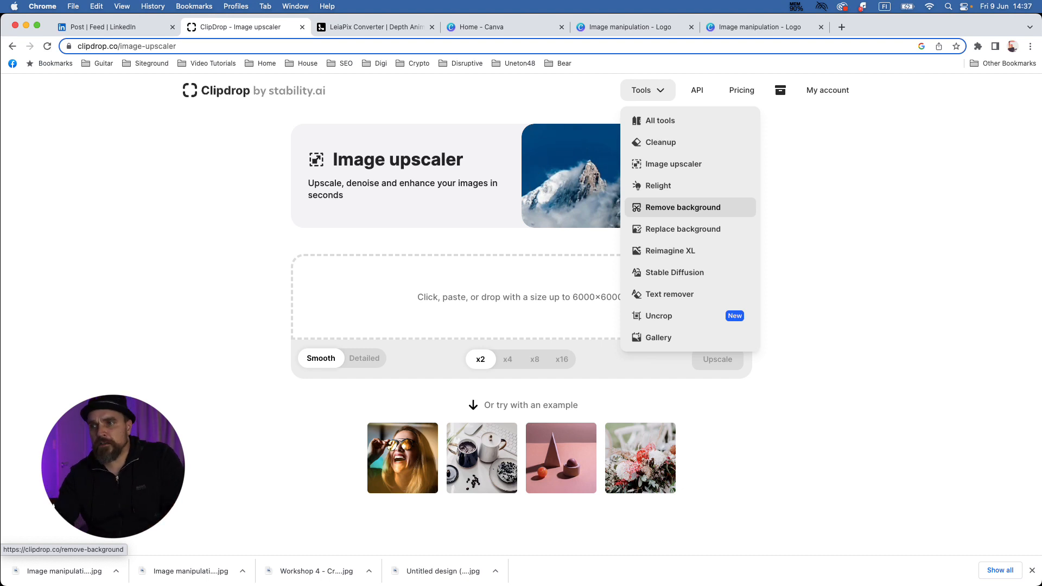
pyautogui.click(668, 316)
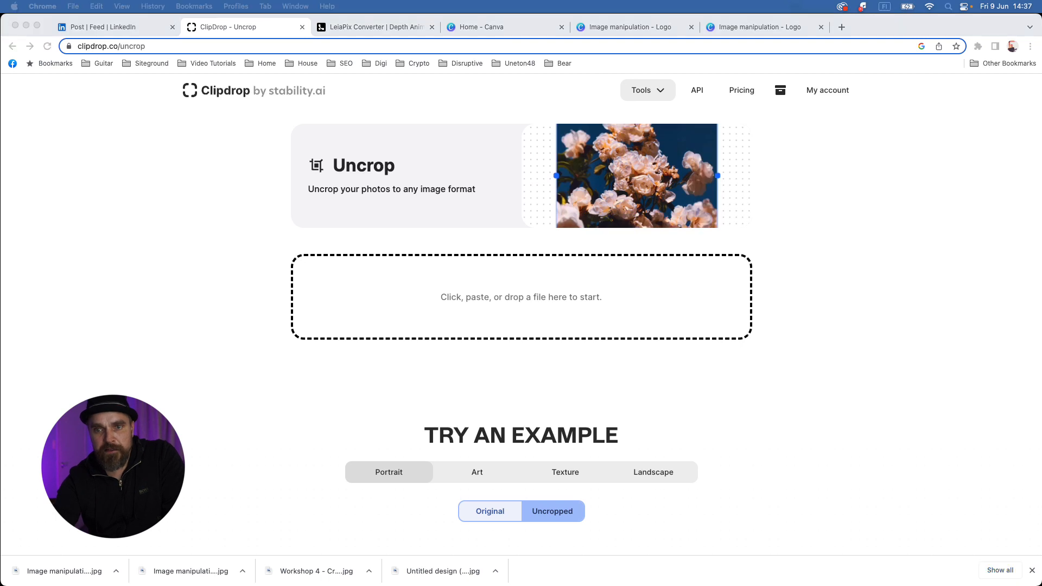
pyautogui.moveTo(65, 278); pyautogui.dragTo(304, 307)
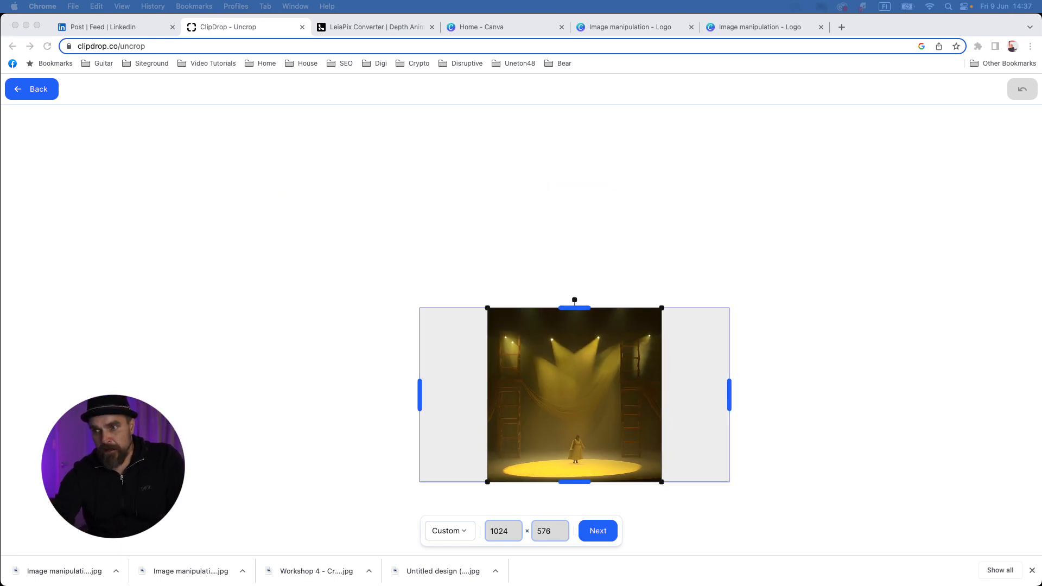
pyautogui.click(598, 531)
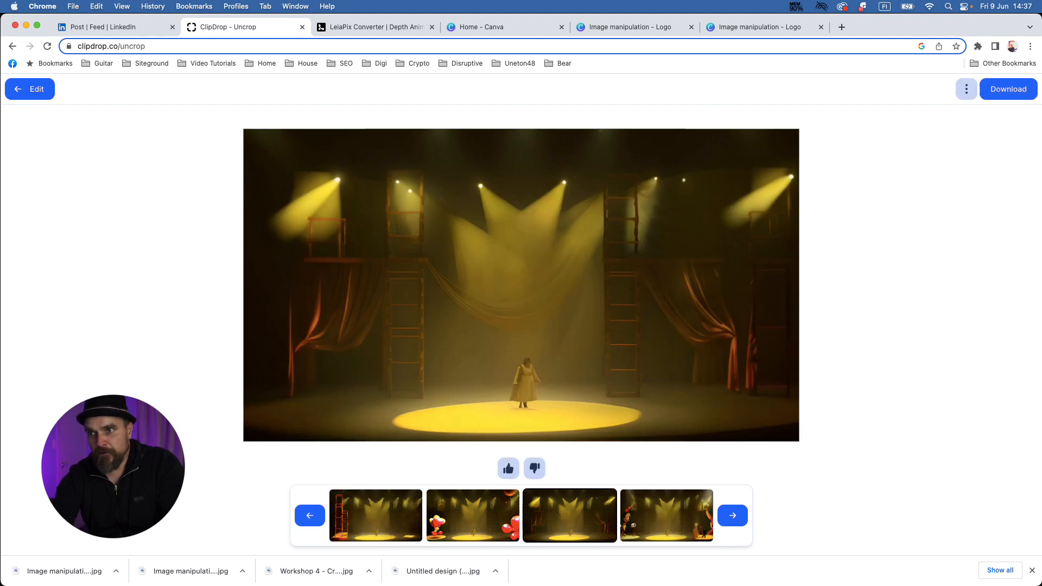
# Compare the uncropped variant with cartoon figures against the variant with red side curtains.
pyautogui.click(667, 516)
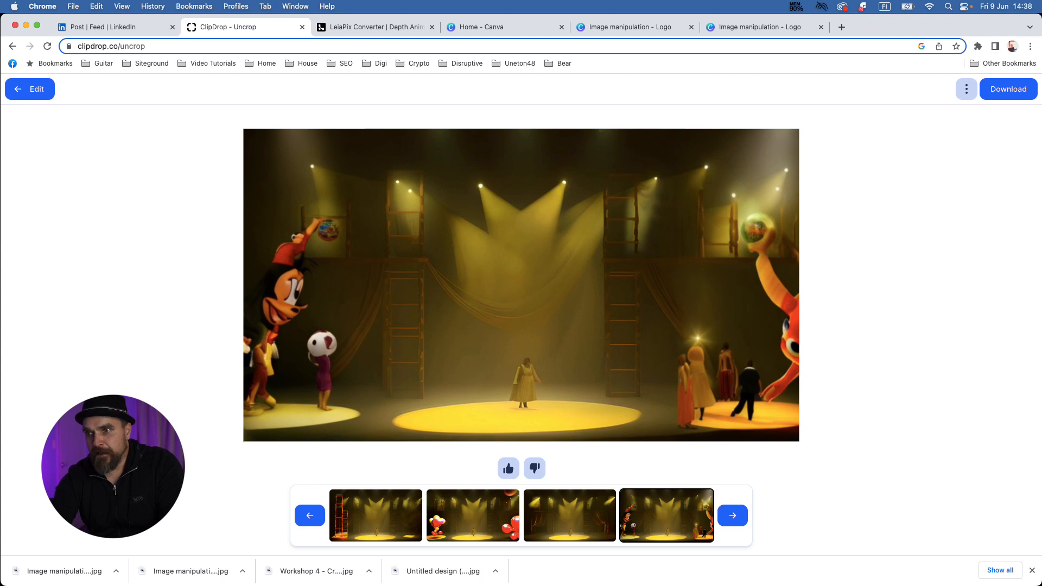
pyautogui.click(569, 515)
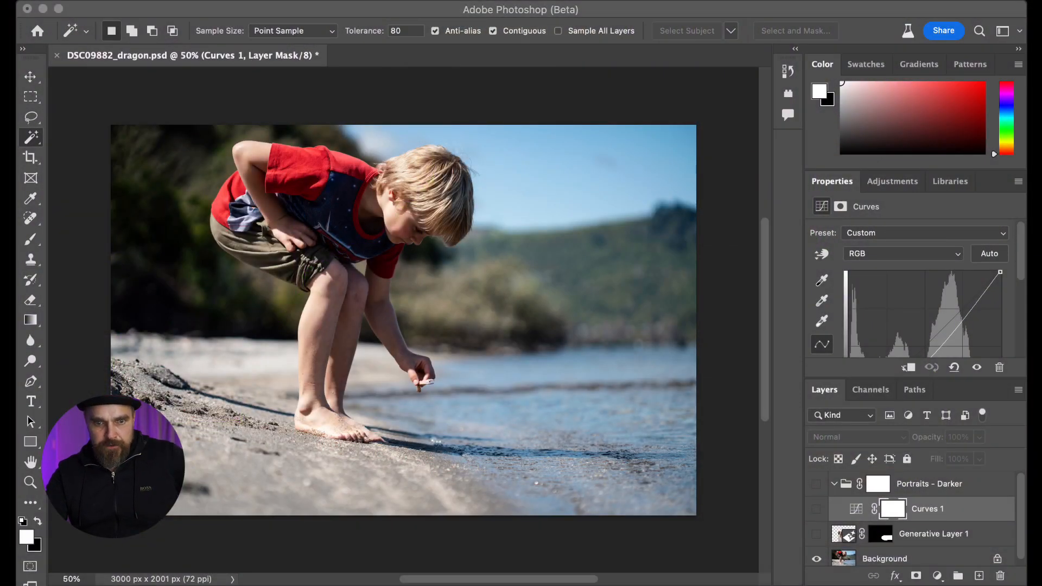
pyautogui.press('super+Tab')
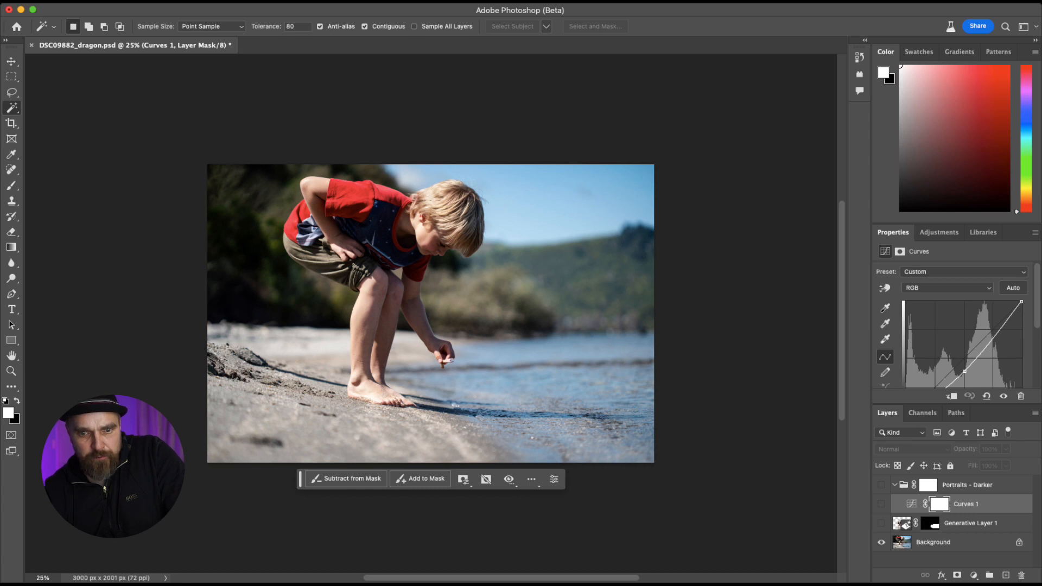
pyautogui.scroll(2, 365, 315)
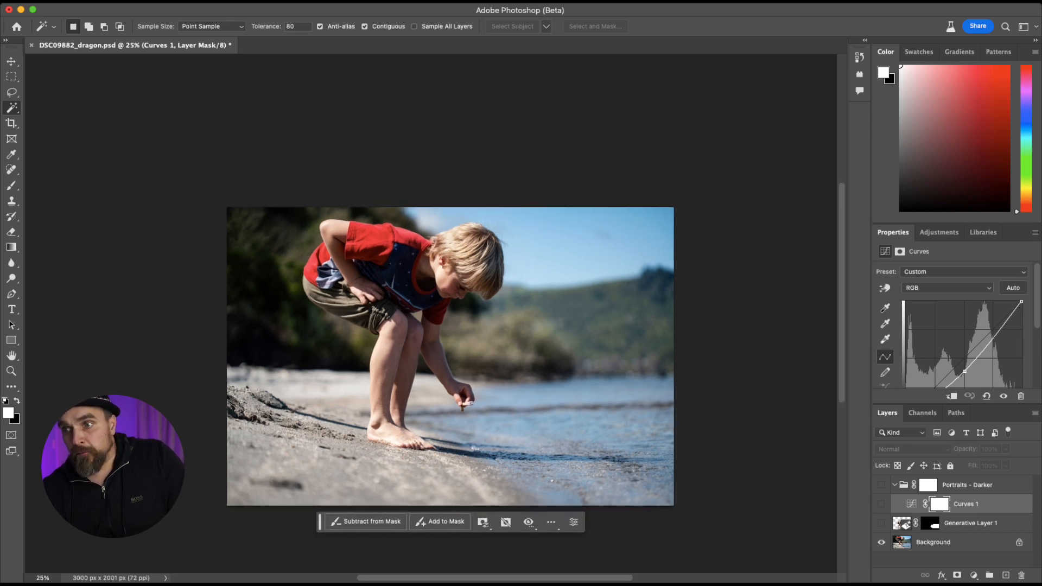
pyautogui.scroll(3, 364, 315)
pyautogui.scroll(-3, 434, 326)
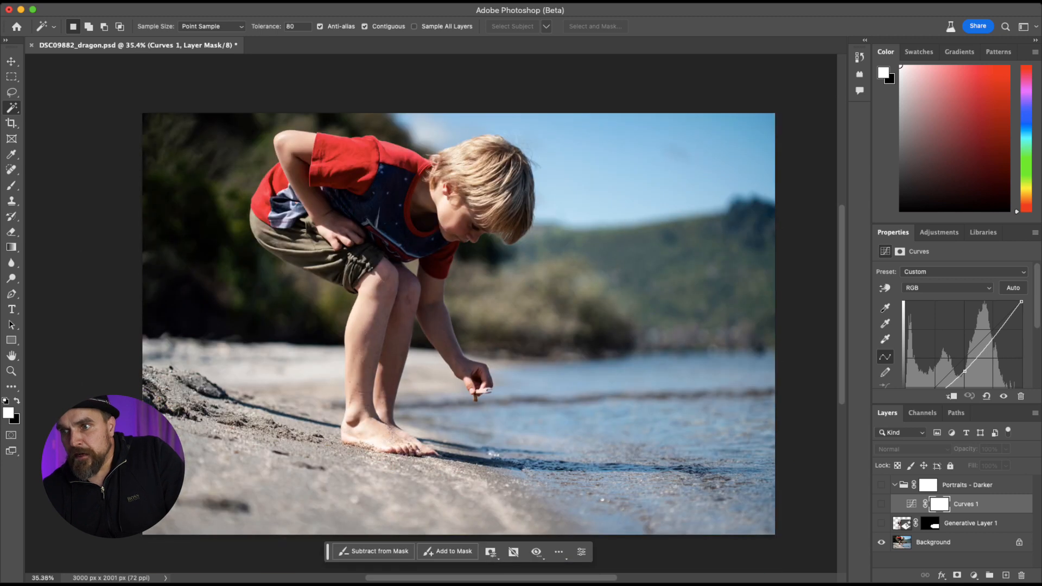
pyautogui.hscroll(1, 434, 326)
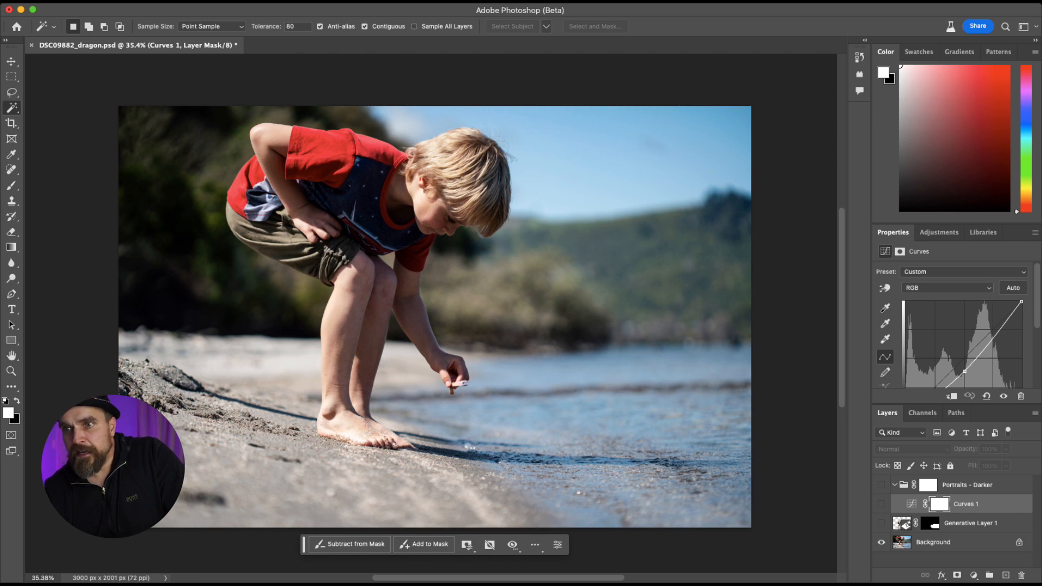
pyautogui.press('v')
pyautogui.click(224, 1)
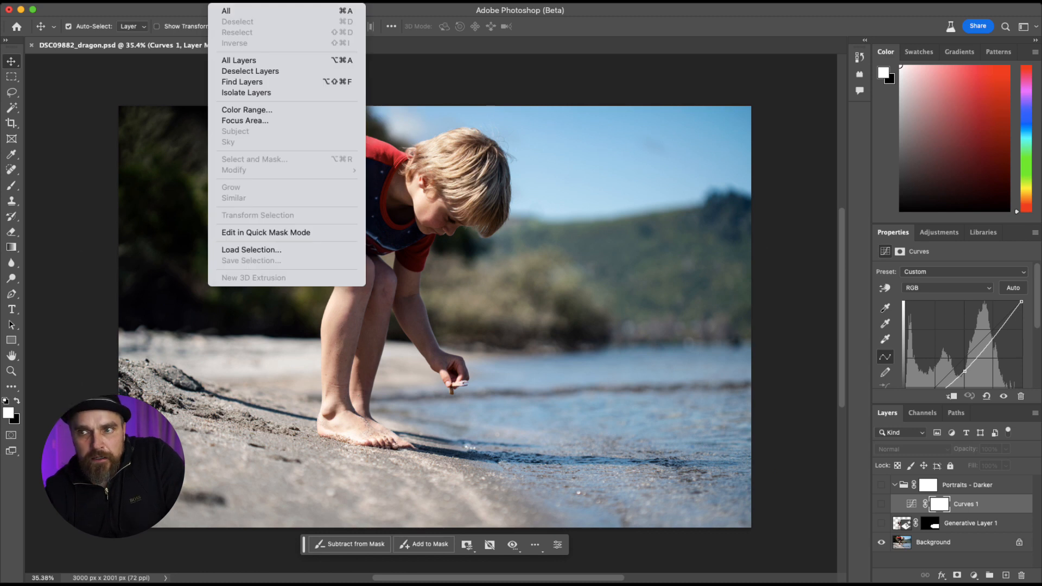
pyautogui.press('Escape')
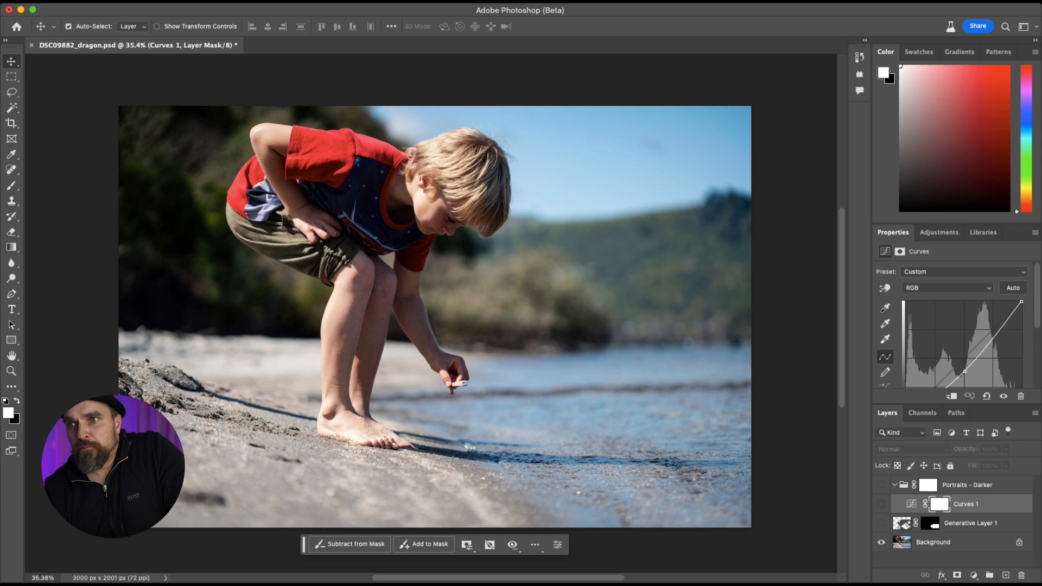
# Extend the canvas downward by setting its height to 3000 pixels with the anchor at top centre.
pyautogui.click(97, 2)
pyautogui.moveTo(126, 1)
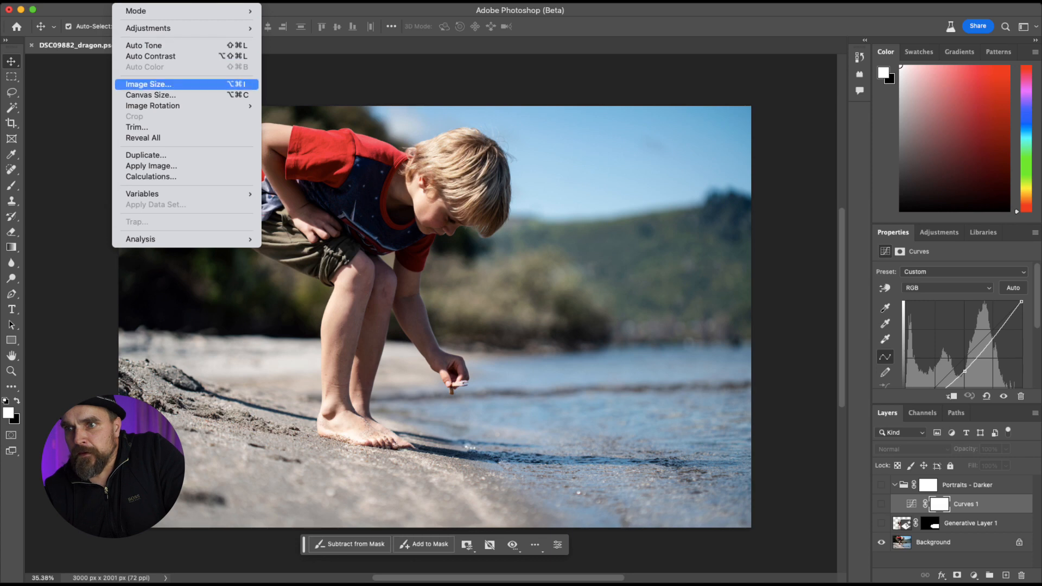
pyautogui.click(151, 95)
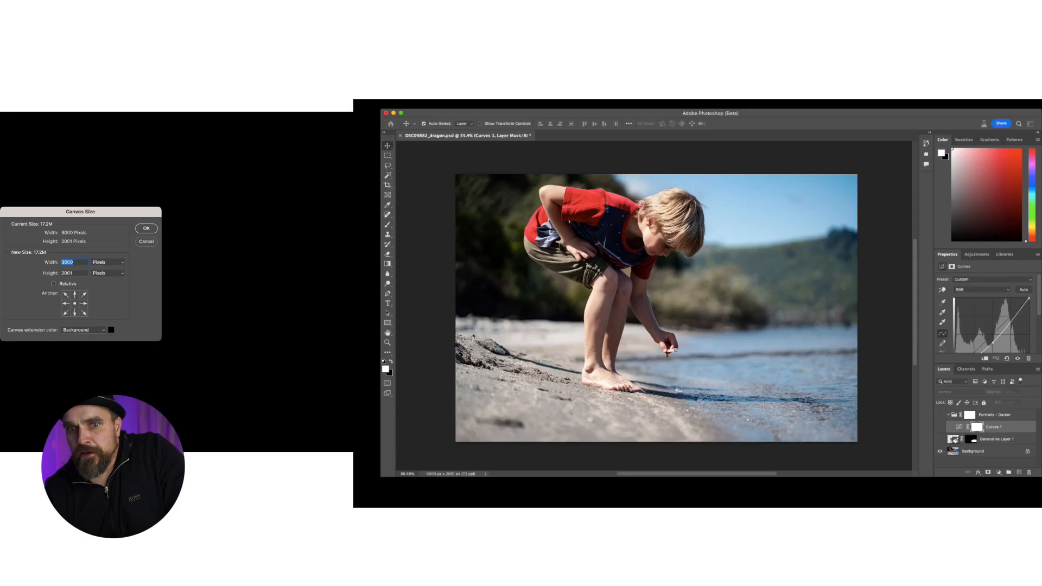
pyautogui.click(74, 294)
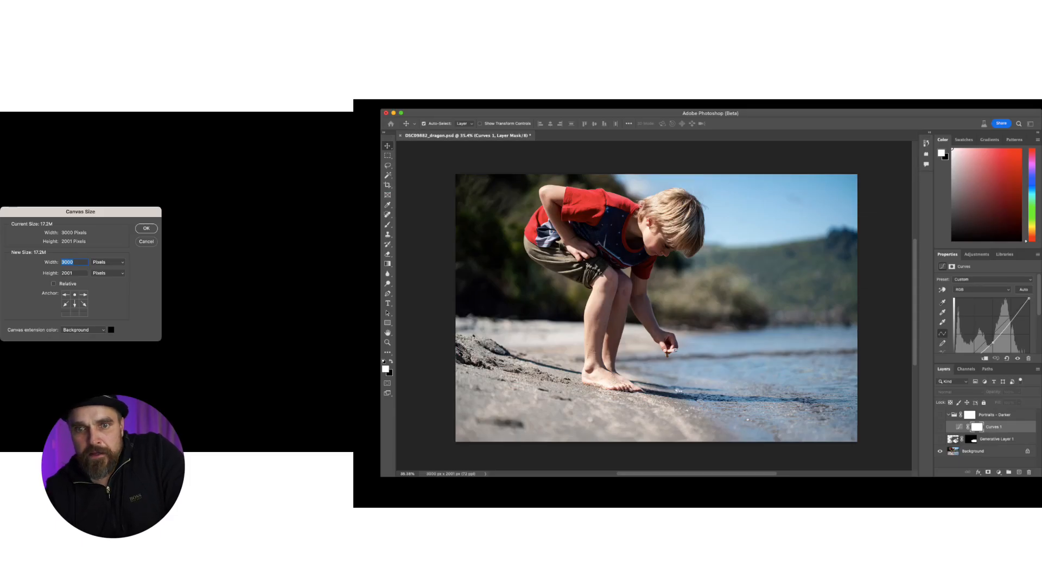
pyautogui.press('Tab')
pyautogui.write('3000')
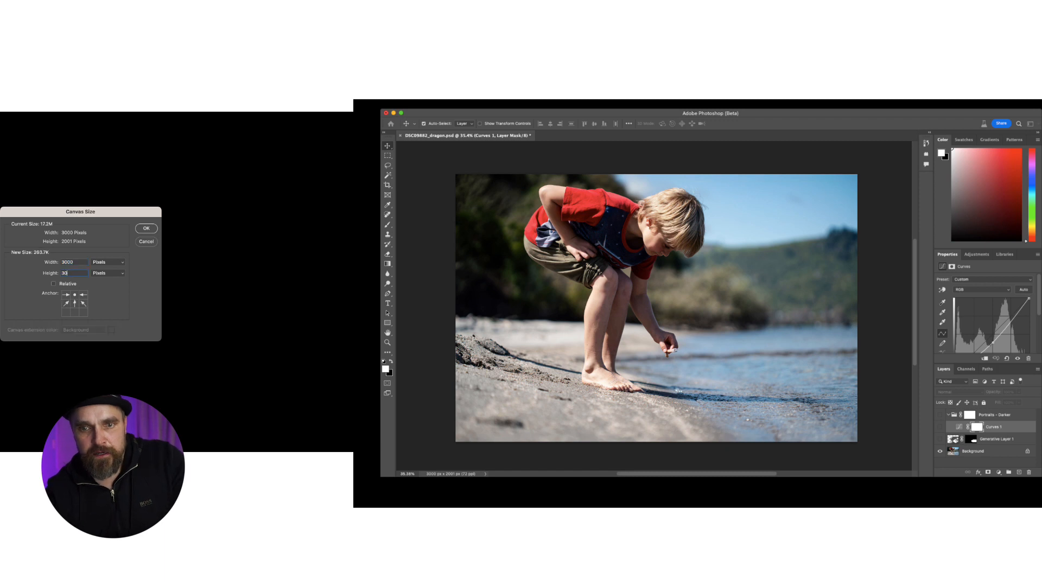
pyautogui.press('Return')
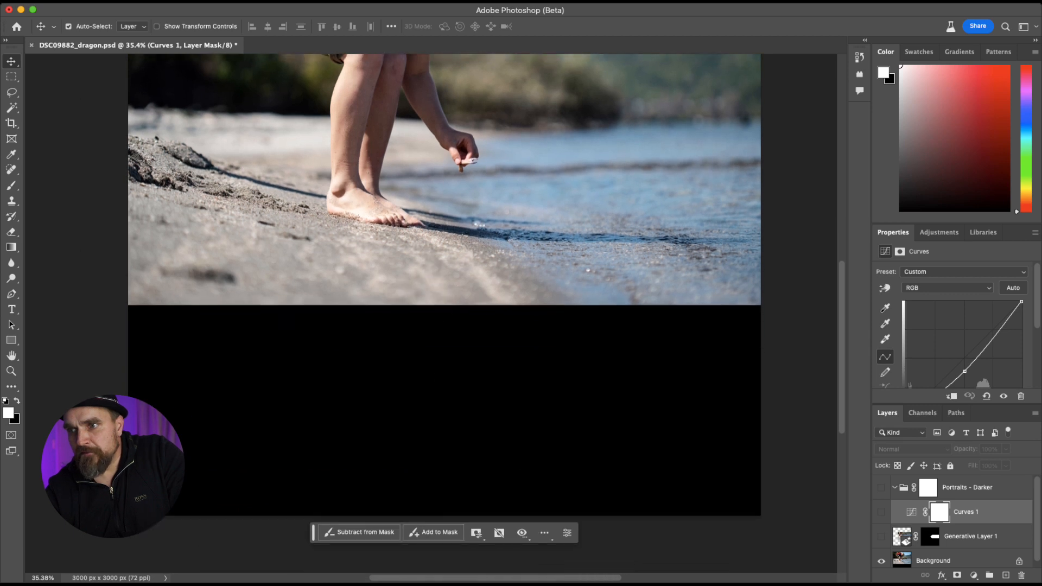
# Select the black extension plus a thin strip of beach and generatively fill it with "Out of focus beach, single shell on the sand".
pyautogui.scroll(-3, 444, 272)
pyautogui.scroll(-1, 442, 263)
pyautogui.scroll(2, 442, 261)
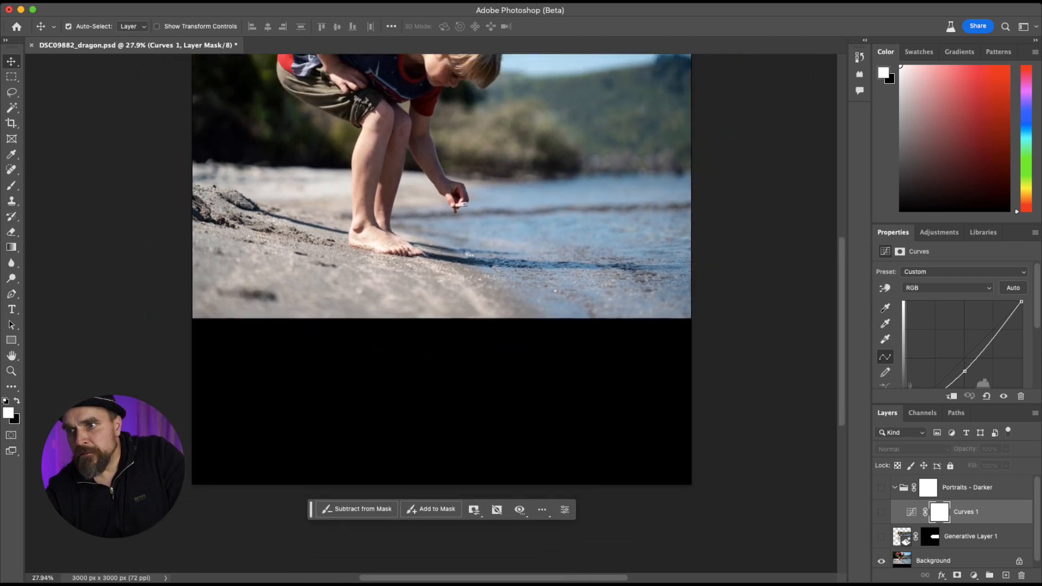
pyautogui.press('m')
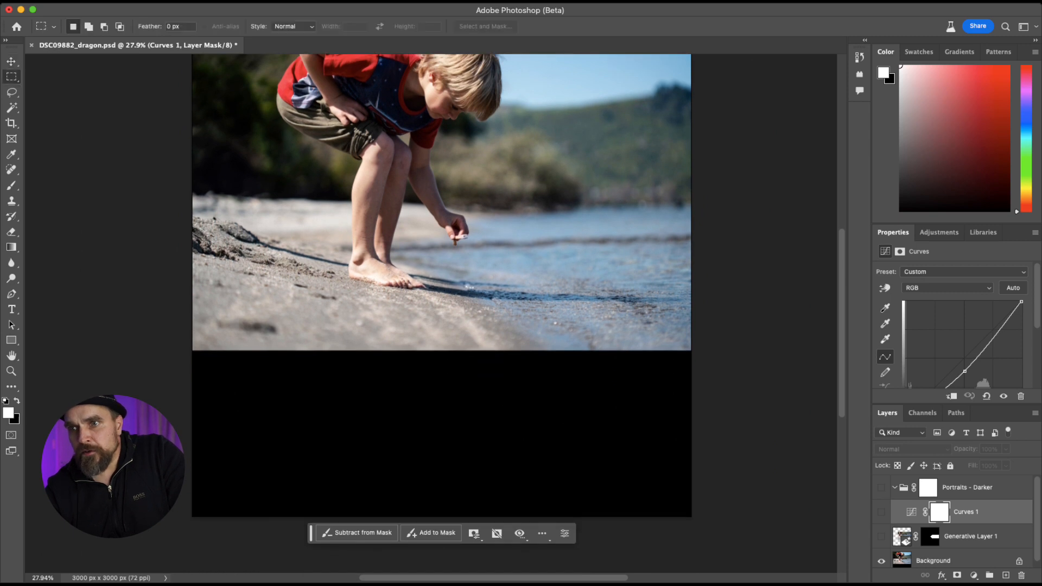
pyautogui.moveTo(136, 551); pyautogui.dragTo(216, 479)
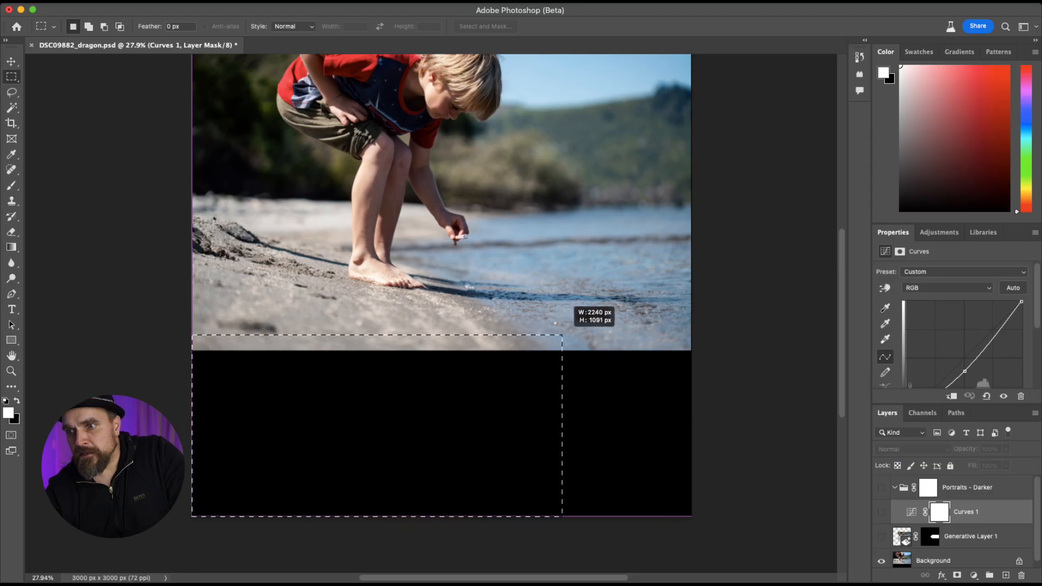
pyautogui.moveTo(645, 324); pyautogui.dragTo(719, 331)
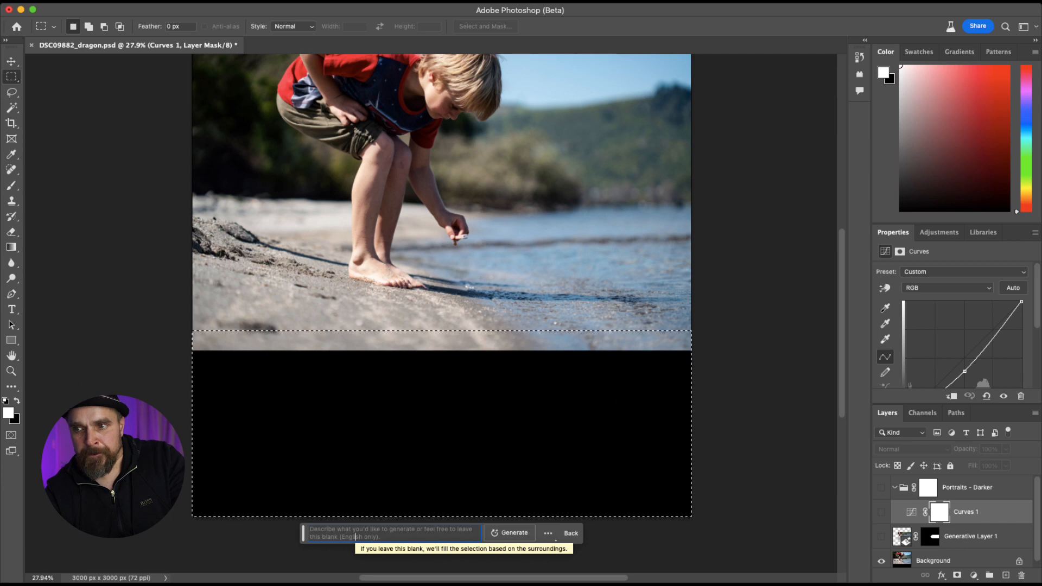
pyautogui.write('ut')
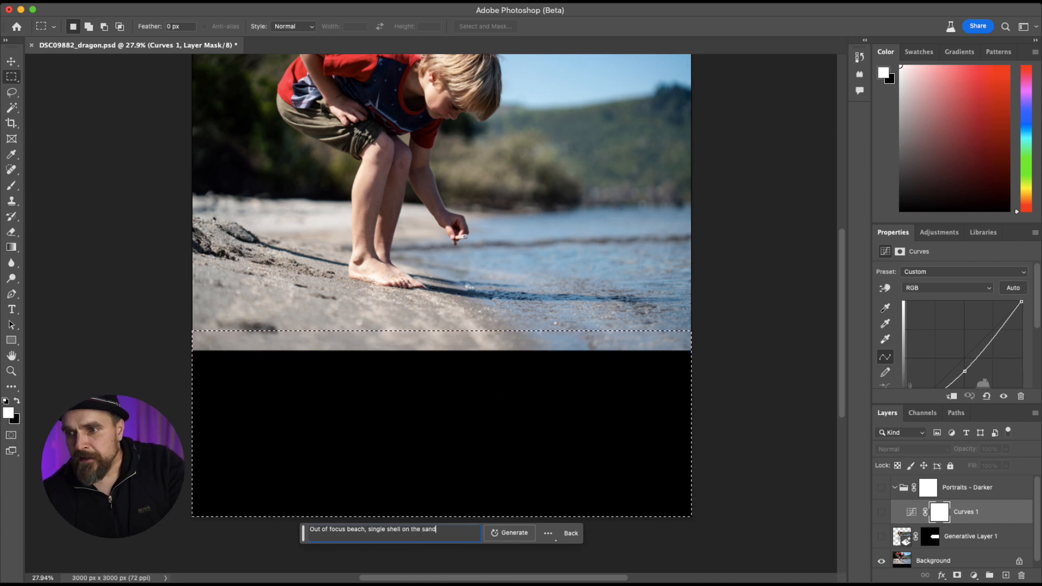
pyautogui.press('Return')
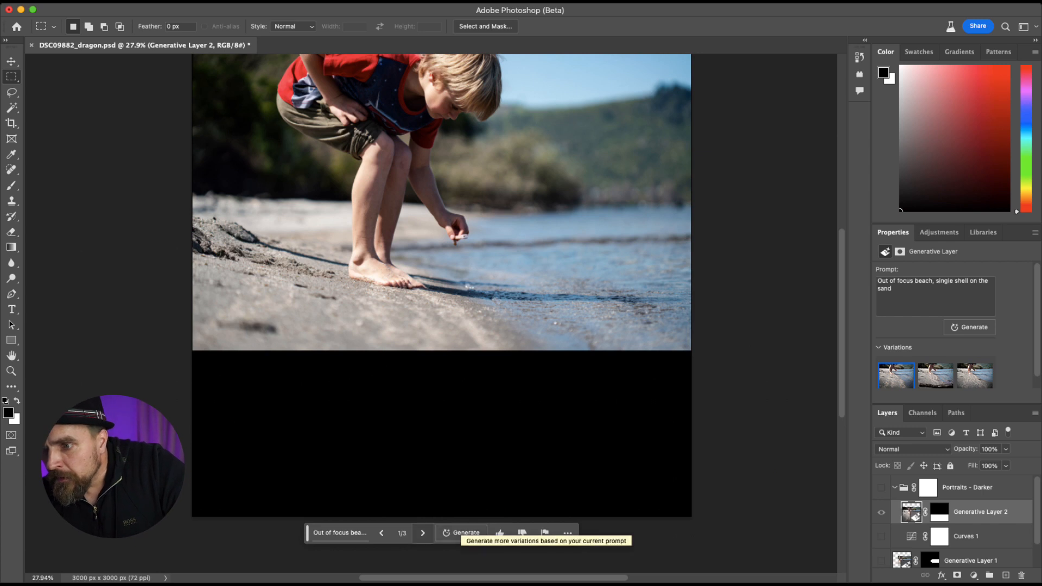
# Make the Portraits - Darker group visible so the generated beach inside it is displayed.
pyautogui.click(423, 533)
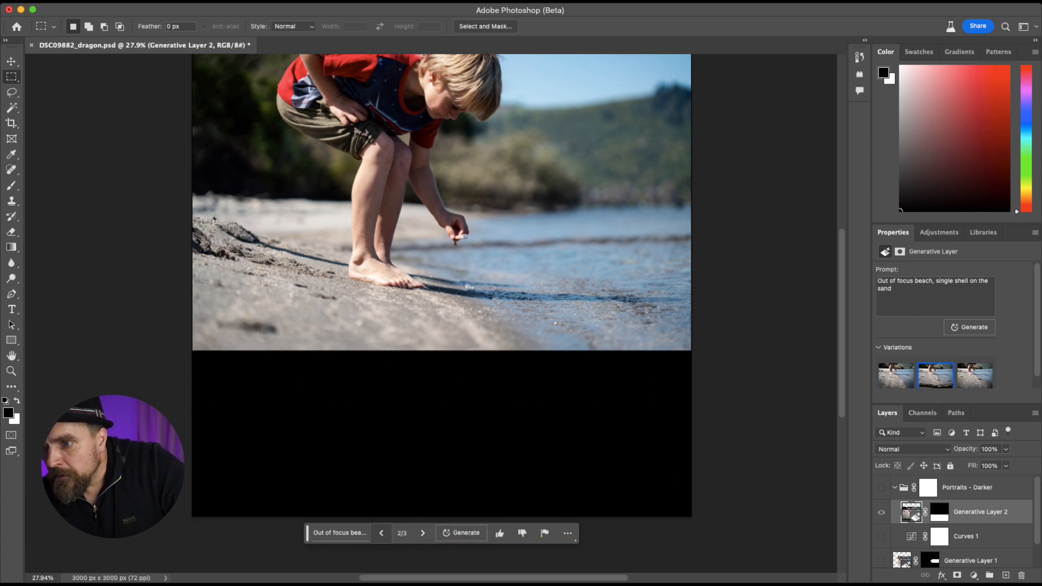
pyautogui.click(382, 533)
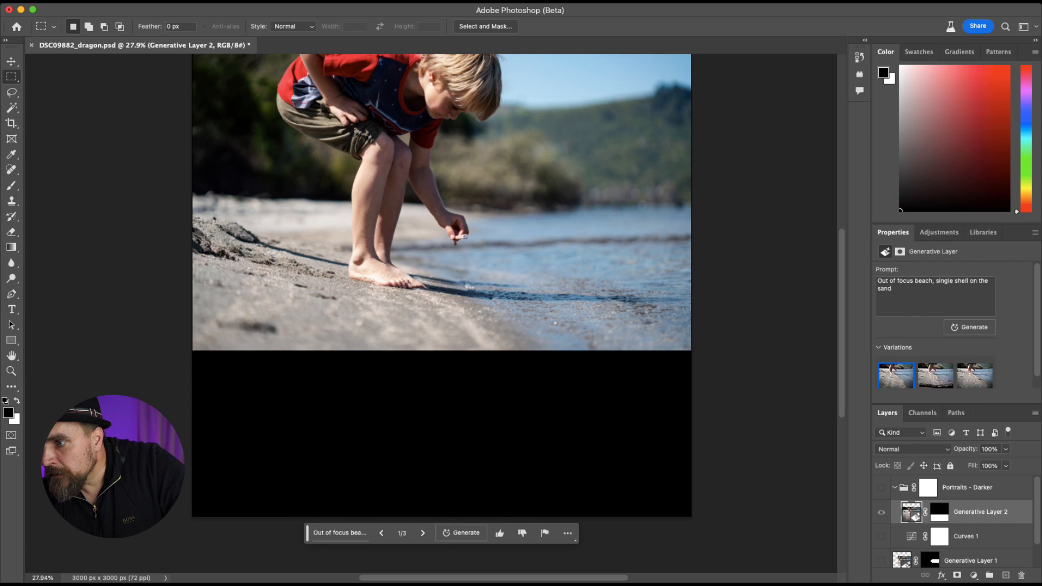
pyautogui.click(881, 487)
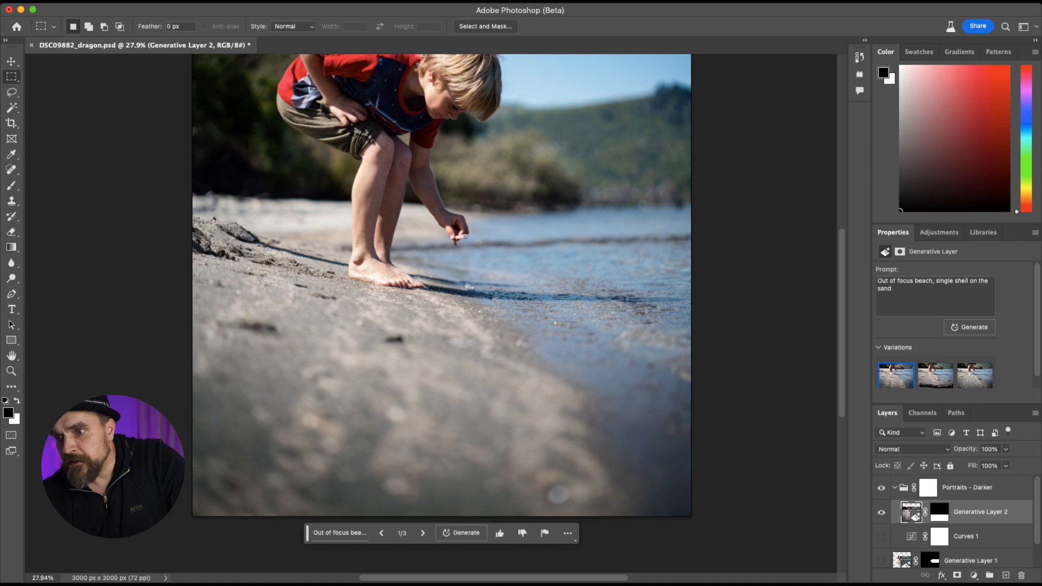
# Compare the three generated beach variations and choose the second one, with the blurred driftwood log in the foreground.
pyautogui.click(423, 533)
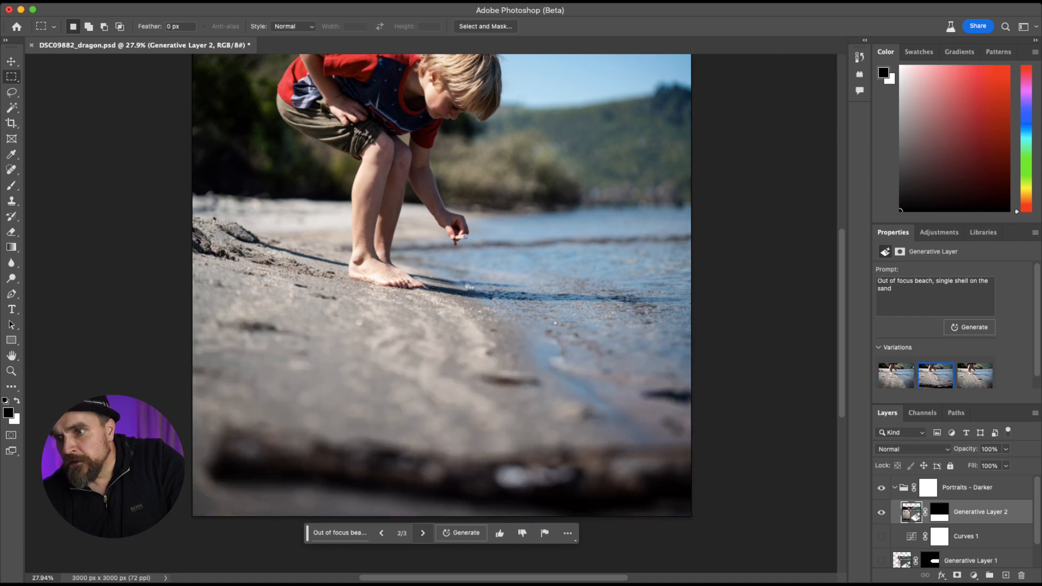
pyautogui.click(423, 533)
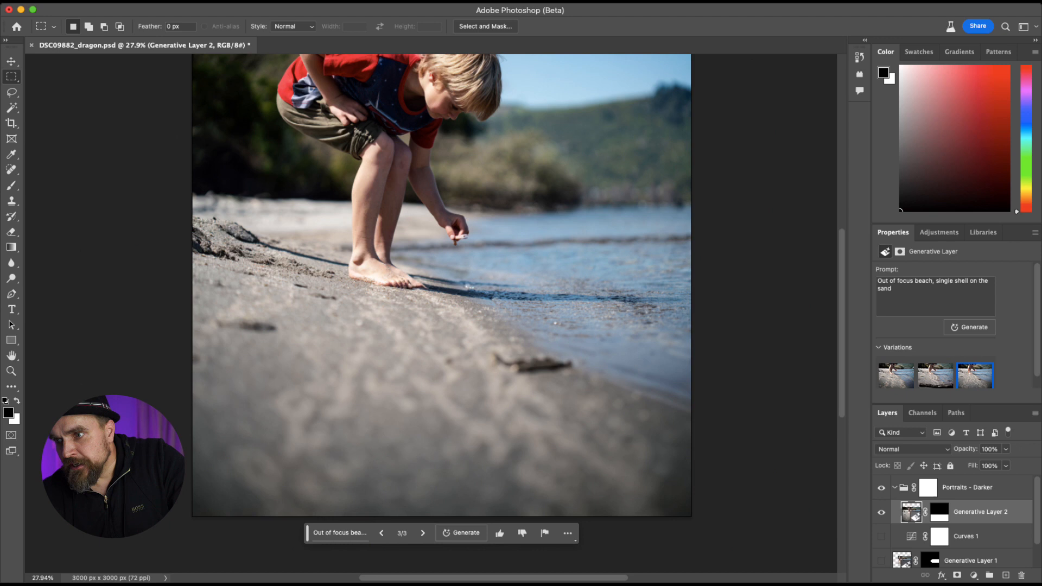
pyautogui.click(382, 533)
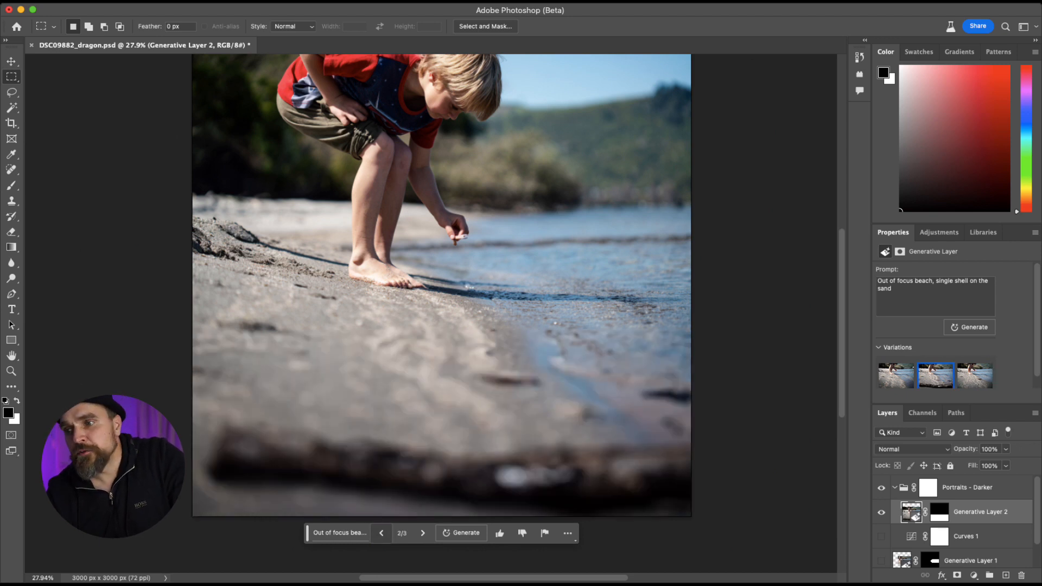
pyautogui.click(381, 533)
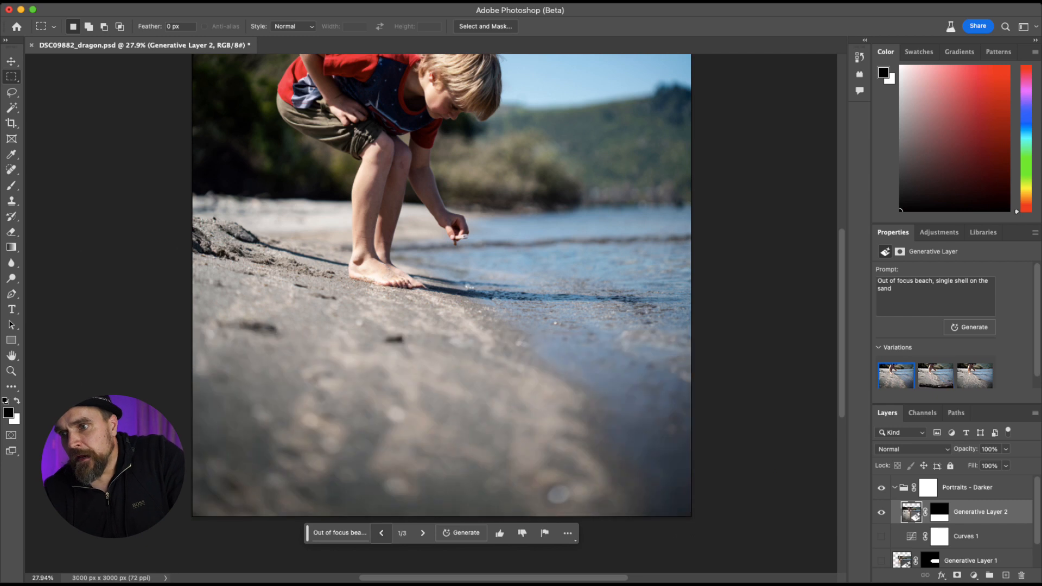
pyautogui.click(423, 533)
# Lasso an oval of water beside the boy's hand and generatively fill it with "Baby Loch Ness monster coming out of water and opening mouth, hyper realistic".
pyautogui.scroll(4, 423, 533)
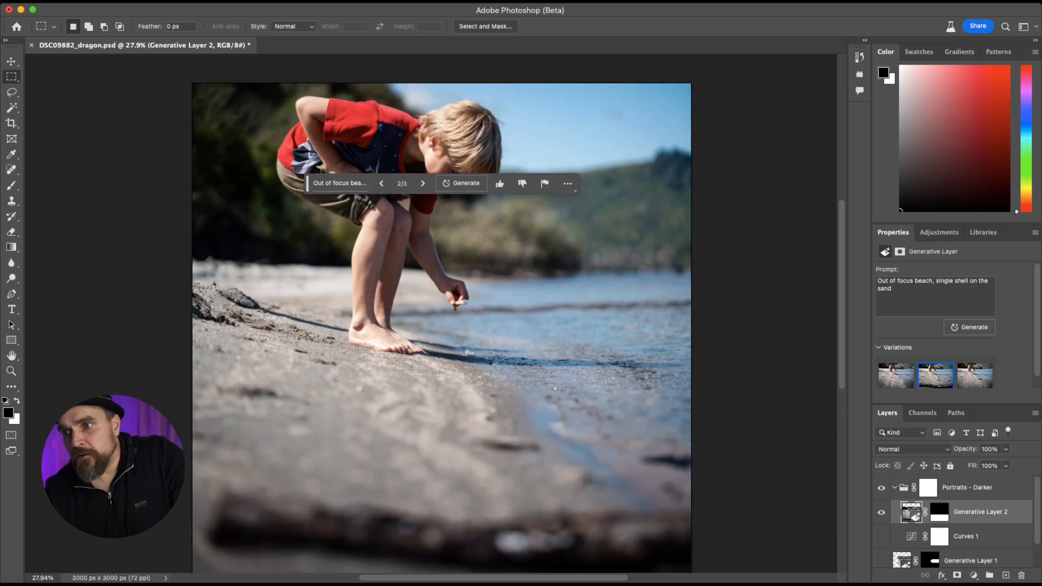
pyautogui.scroll(-2, 434, 353)
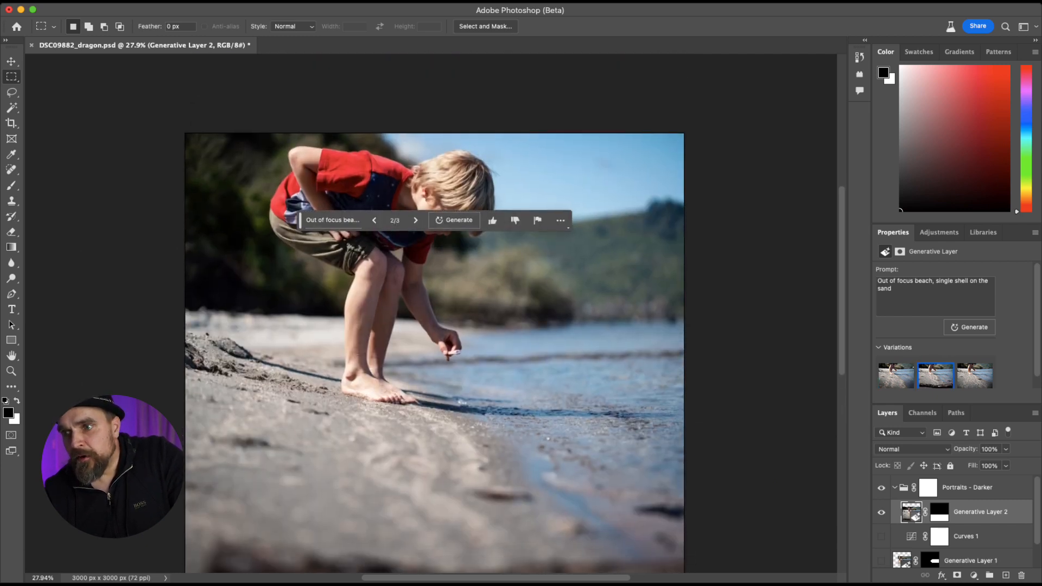
pyautogui.scroll(1, 444, 348)
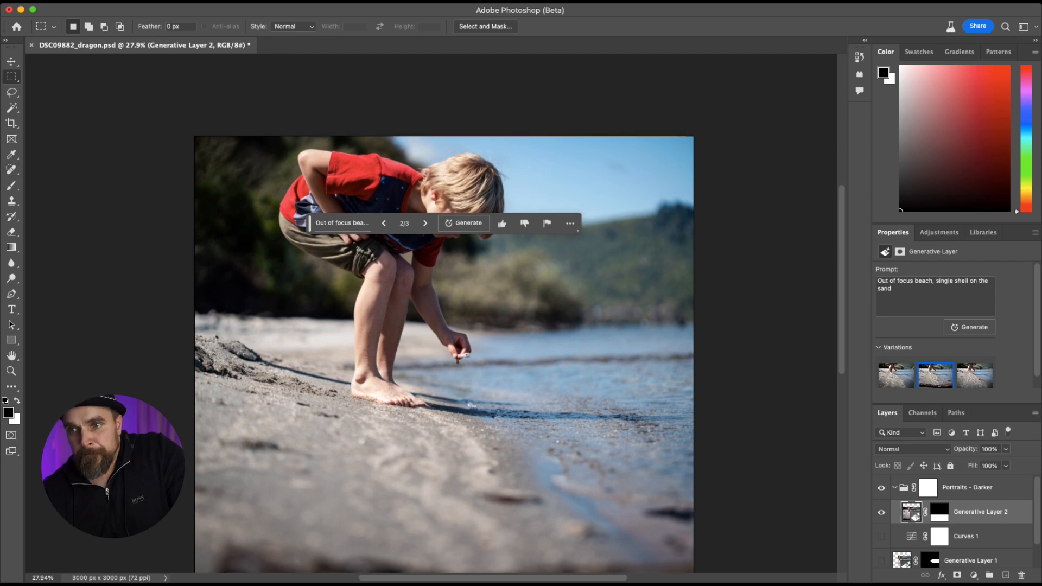
pyautogui.press('l')
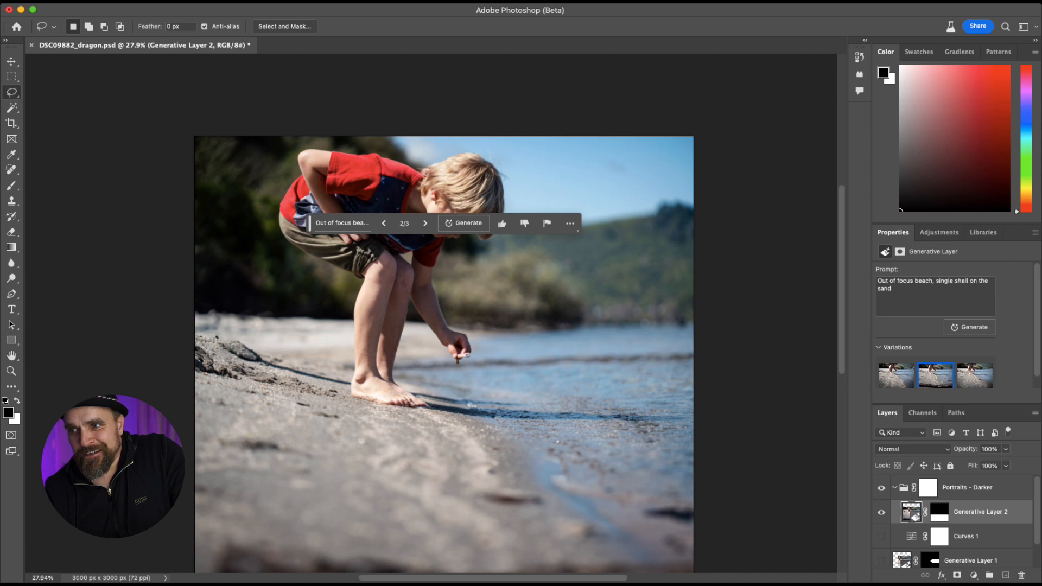
pyautogui.moveTo(694, 366)
pyautogui.mouseDown()
pyautogui.moveTo(544, 346)
pyautogui.moveTo(491, 359)
pyautogui.moveTo(474, 381)
pyautogui.moveTo(506, 418)
pyautogui.moveTo(654, 433)
pyautogui.moveTo(694, 391)
pyautogui.moveTo(693, 367)
pyautogui.mouseUp()
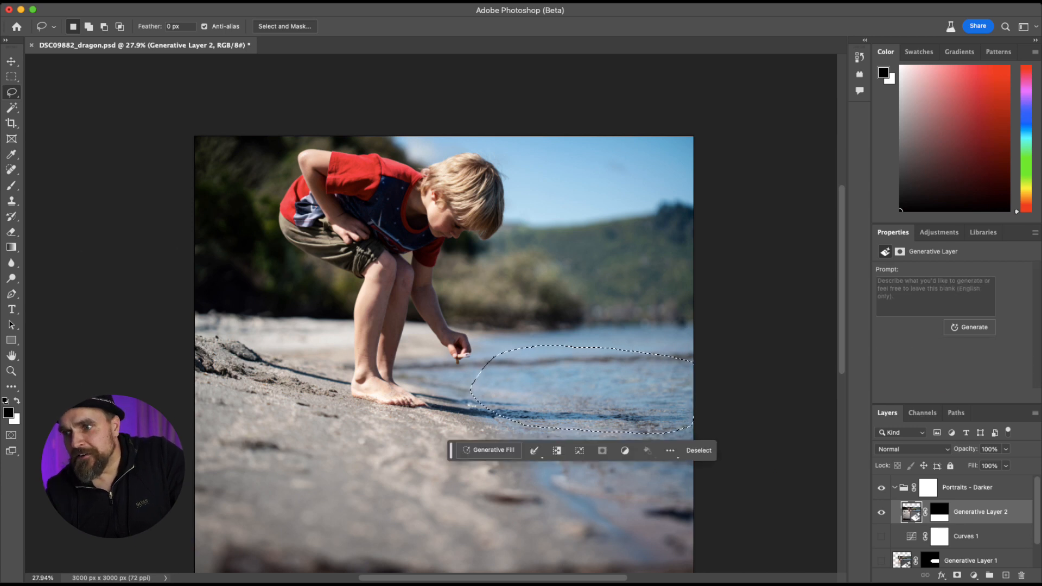
pyautogui.click(488, 450)
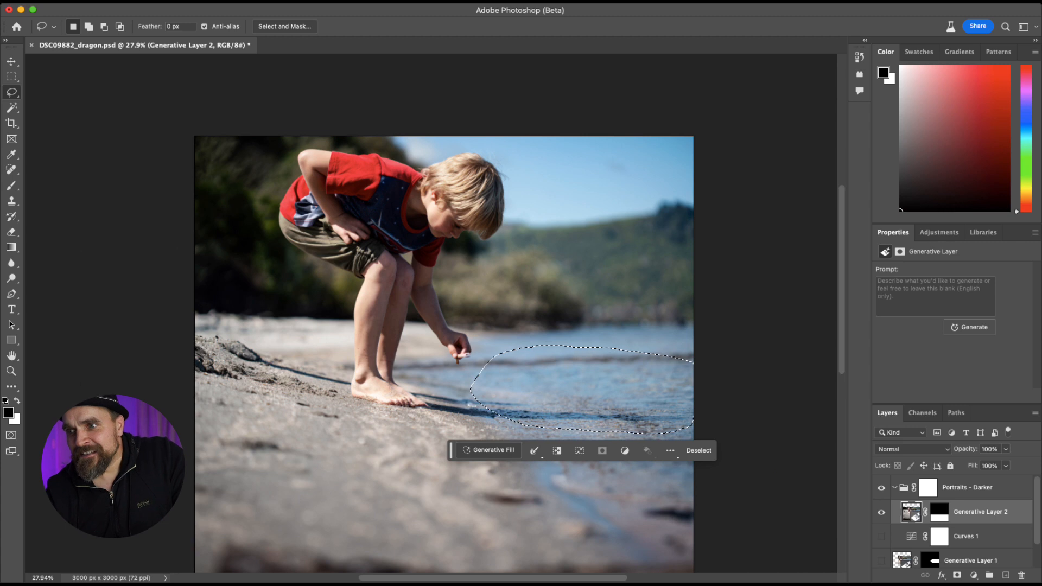
pyautogui.press('super+d')
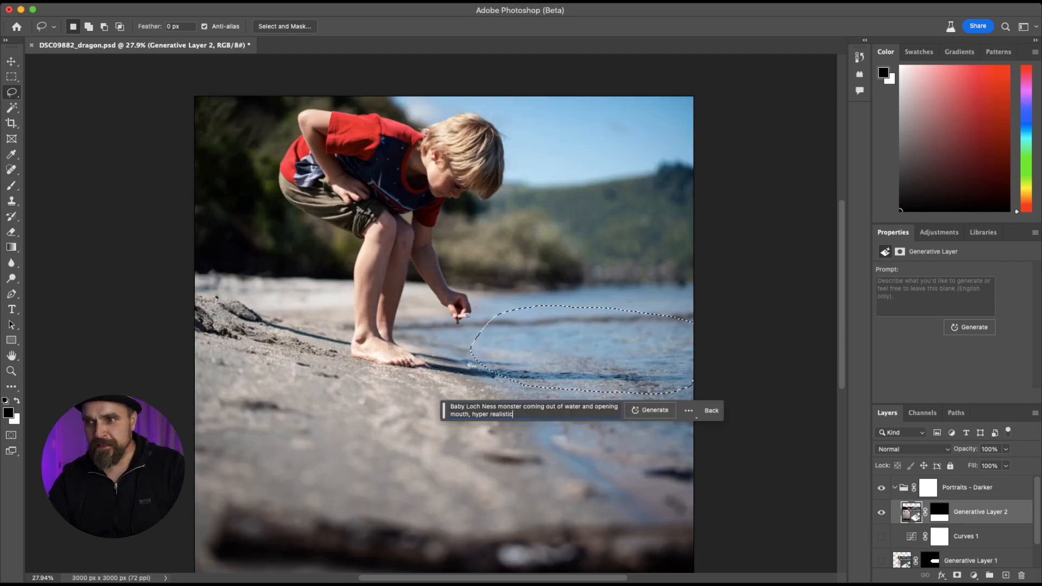
pyautogui.press('Return')
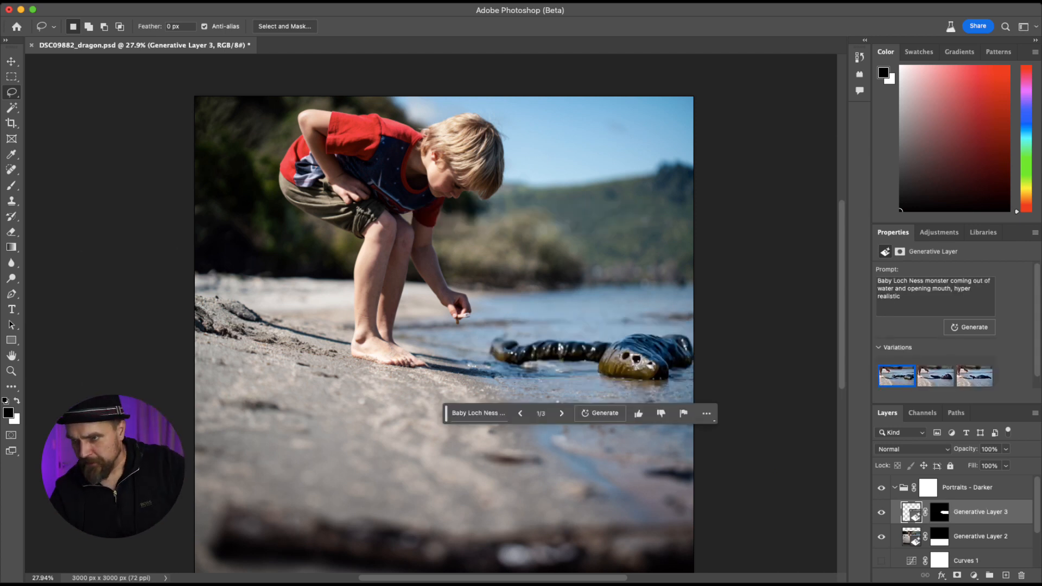
# Cycle through the three generated Loch Ness monster variations to compare them.
pyautogui.click(562, 413)
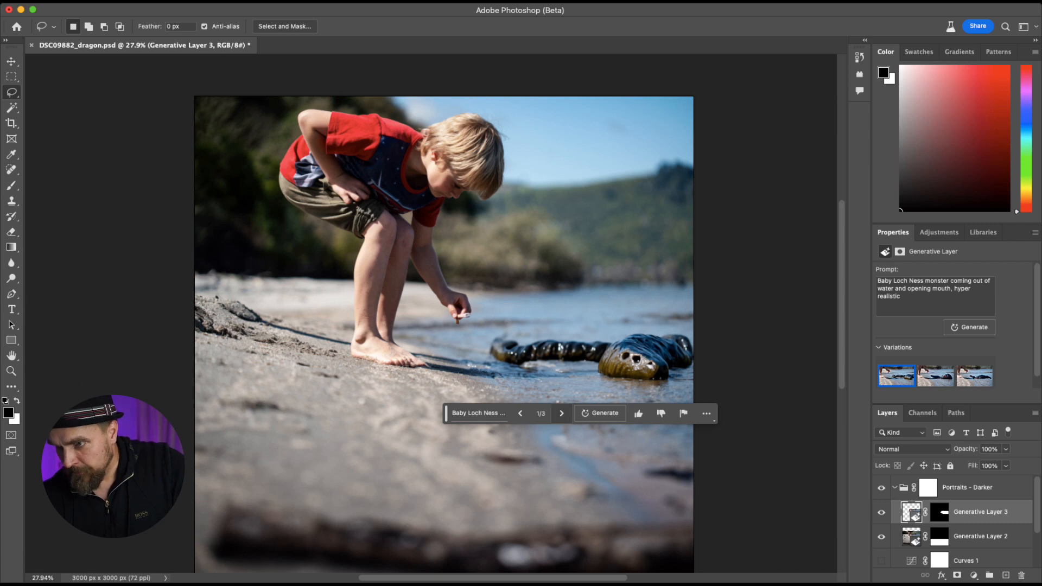
pyautogui.click(562, 414)
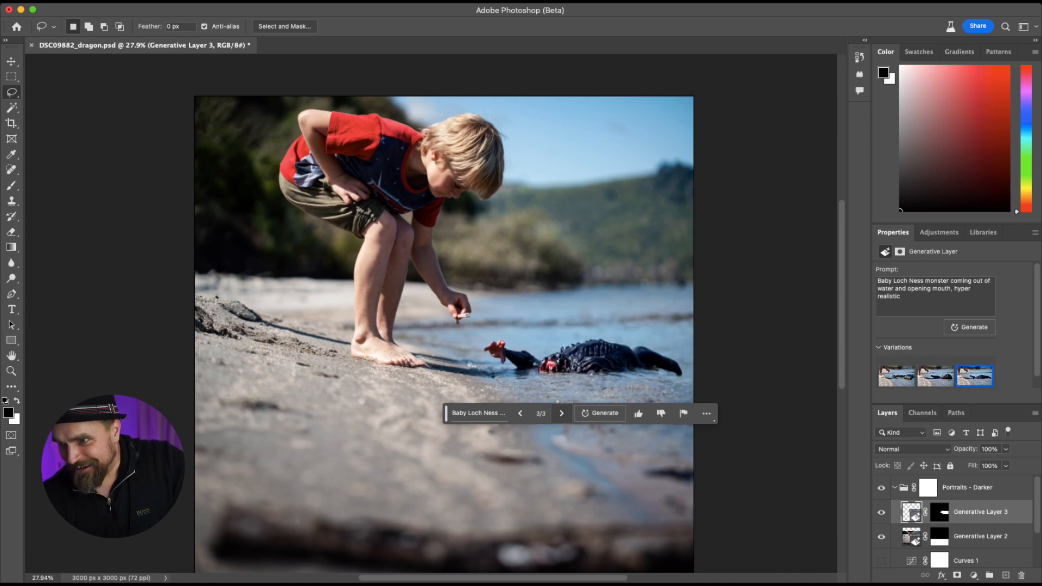
pyautogui.click(562, 413)
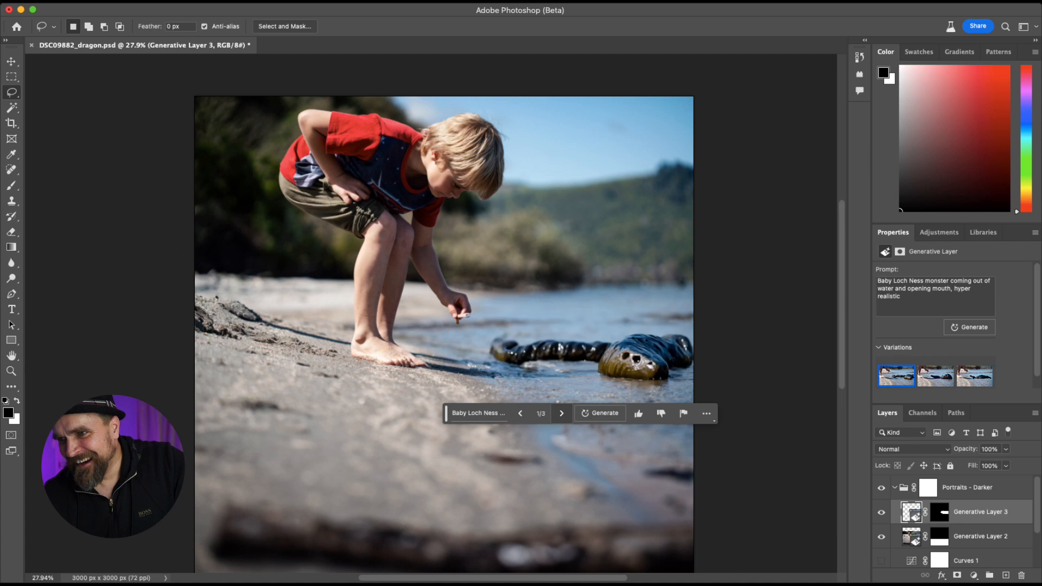
# Generate more Loch Ness monster variations from the same prompt and choose variation 2 of 6, with two black heads in the water.
pyautogui.click(600, 413)
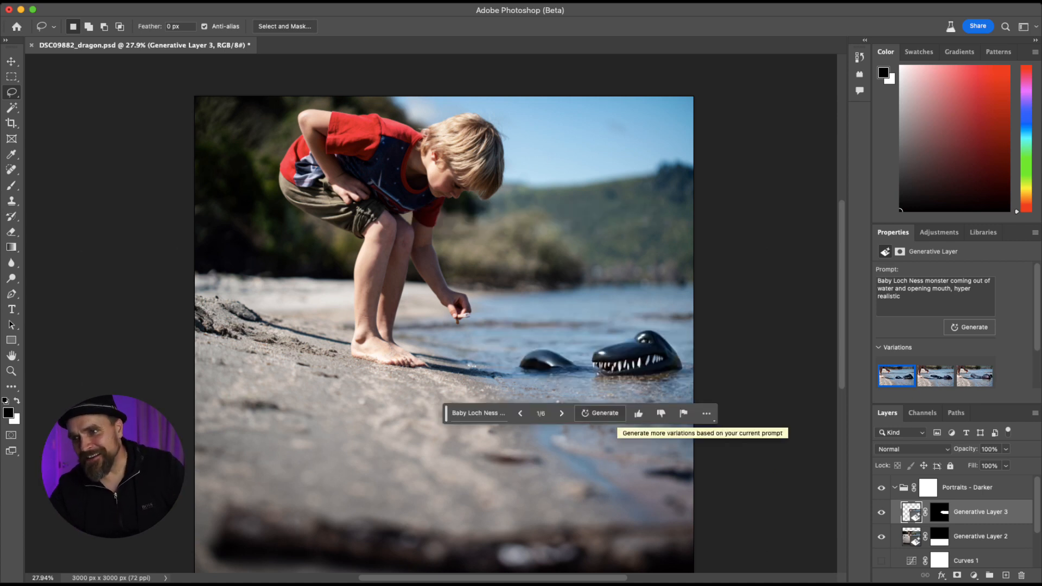
pyautogui.click(562, 413)
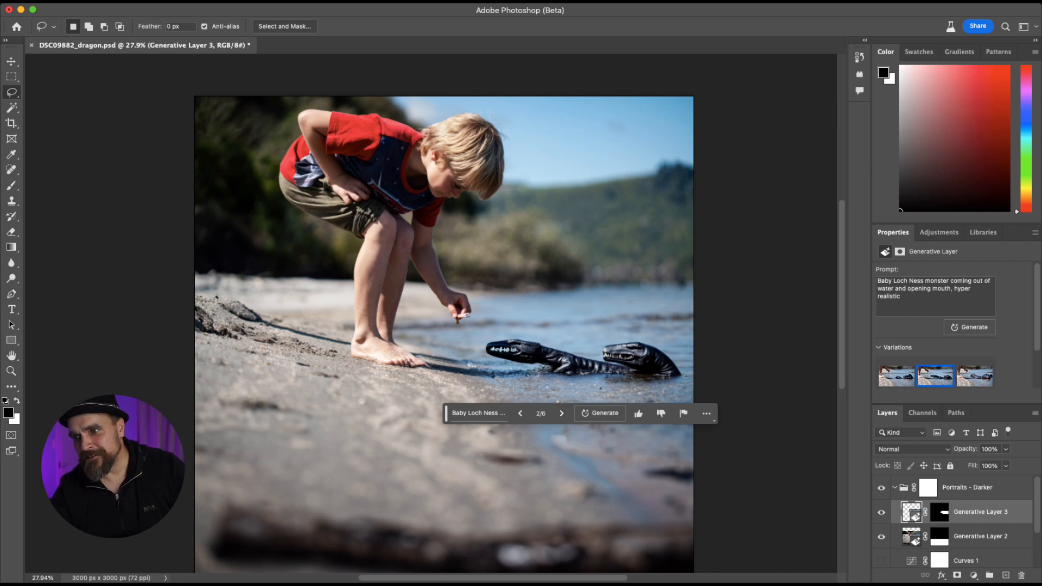
pyautogui.scroll(5, 440, 311)
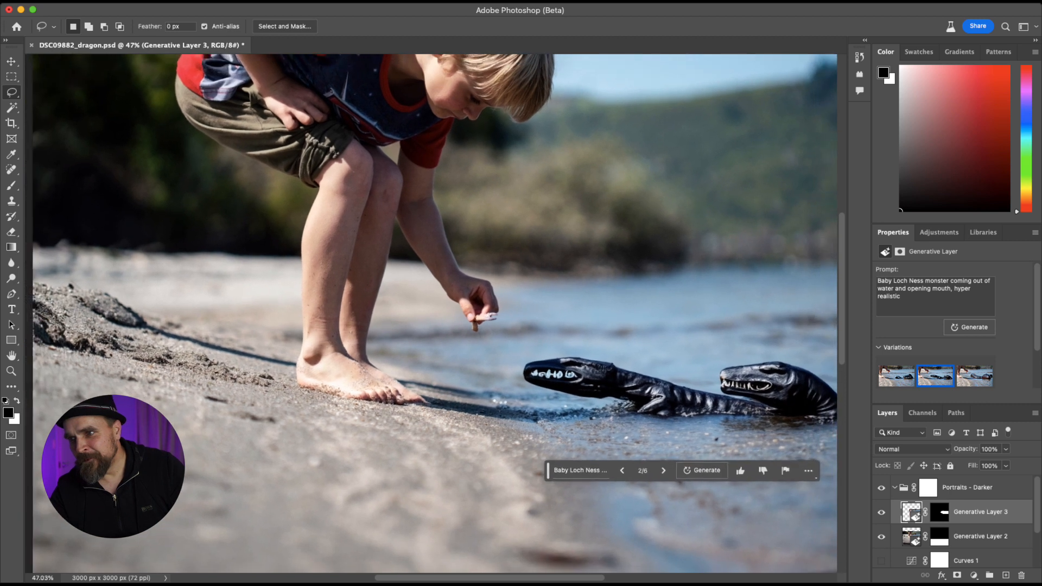
pyautogui.scroll(-5, 437, 308)
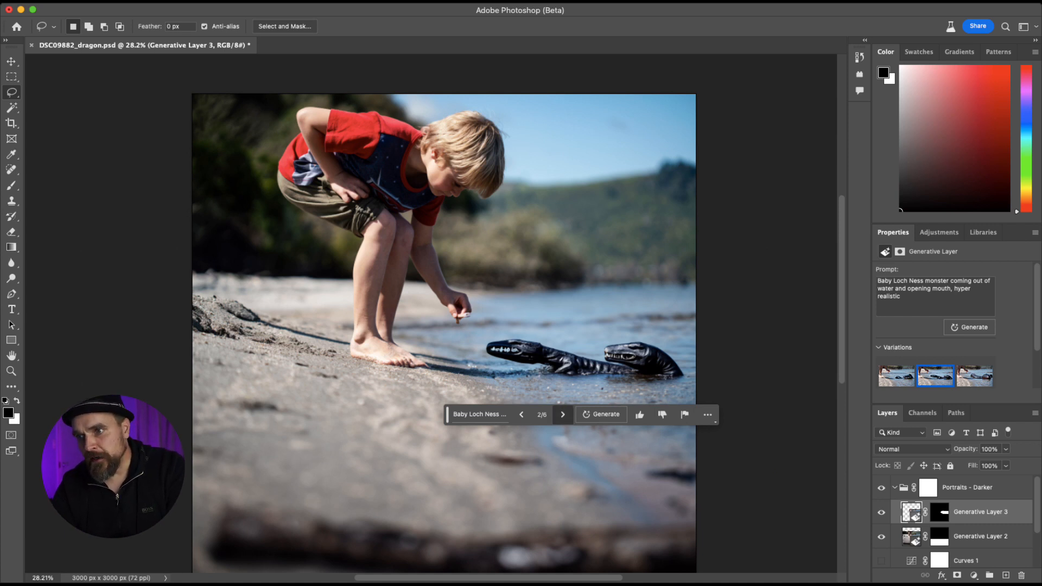
pyautogui.click(563, 414)
pyautogui.click(521, 414)
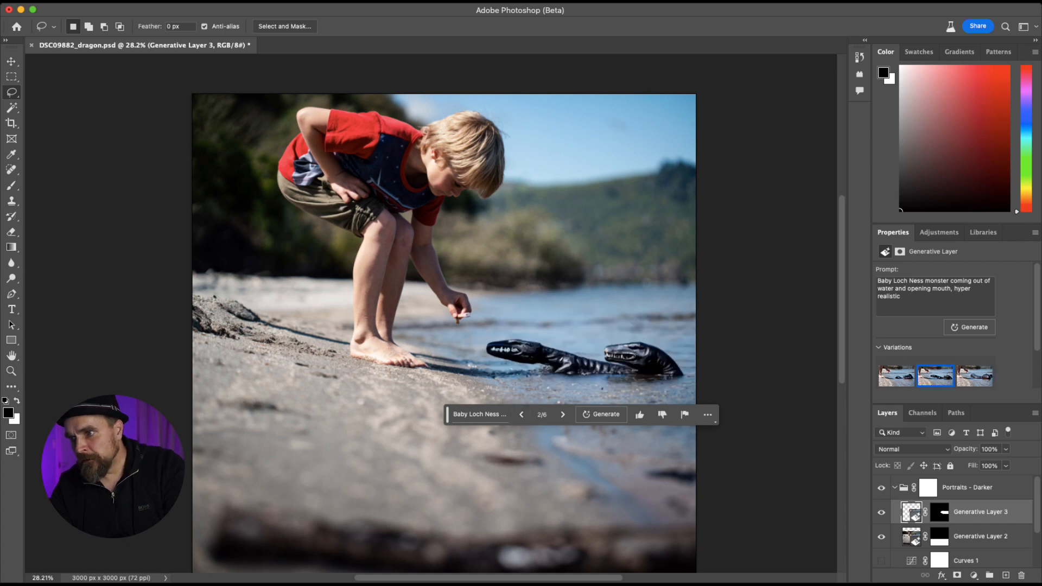
# Toggle Generative Layer 3 and Generative Layer 1 to compare the monster, the green dragon and the empty water, leaving only the monster displayed.
pyautogui.scroll(-2, 956, 521)
pyautogui.click(881, 507)
pyautogui.click(882, 506)
pyautogui.click(881, 531)
pyautogui.click(882, 530)
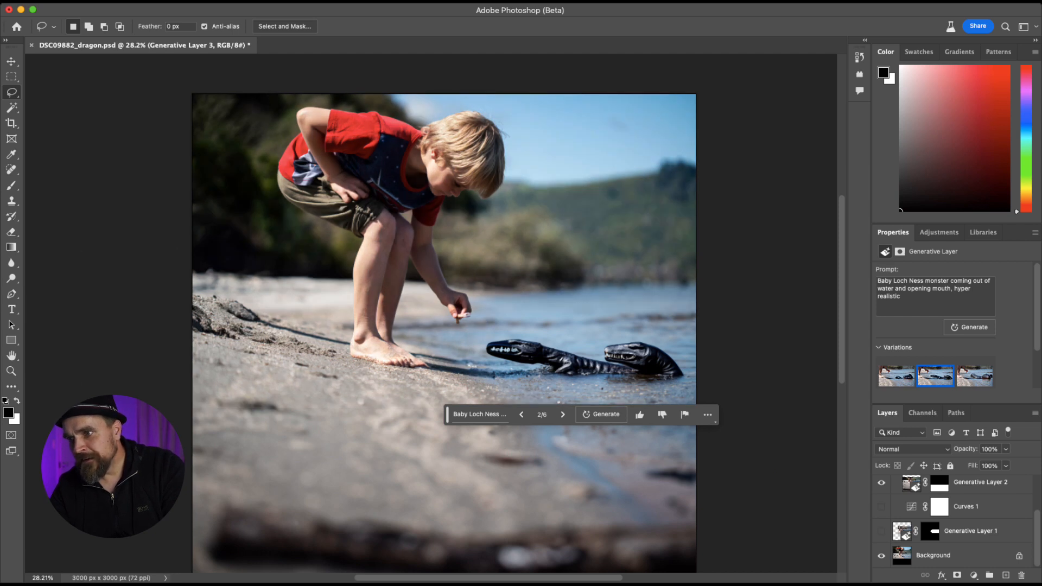
pyautogui.scroll(2, 956, 521)
pyautogui.click(881, 512)
pyautogui.scroll(-2, 955, 521)
pyautogui.click(882, 531)
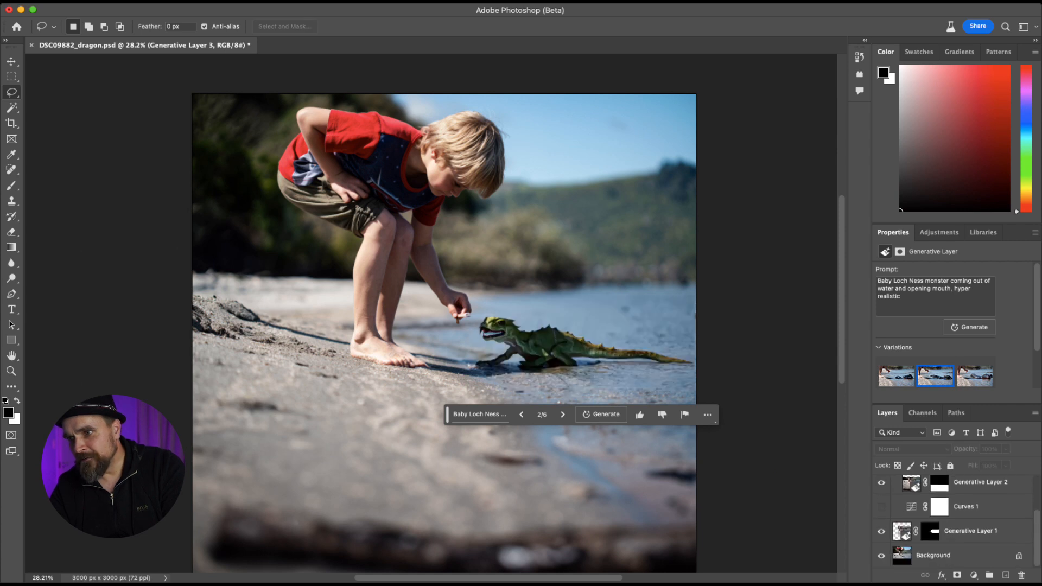
pyautogui.click(882, 531)
pyautogui.click(882, 530)
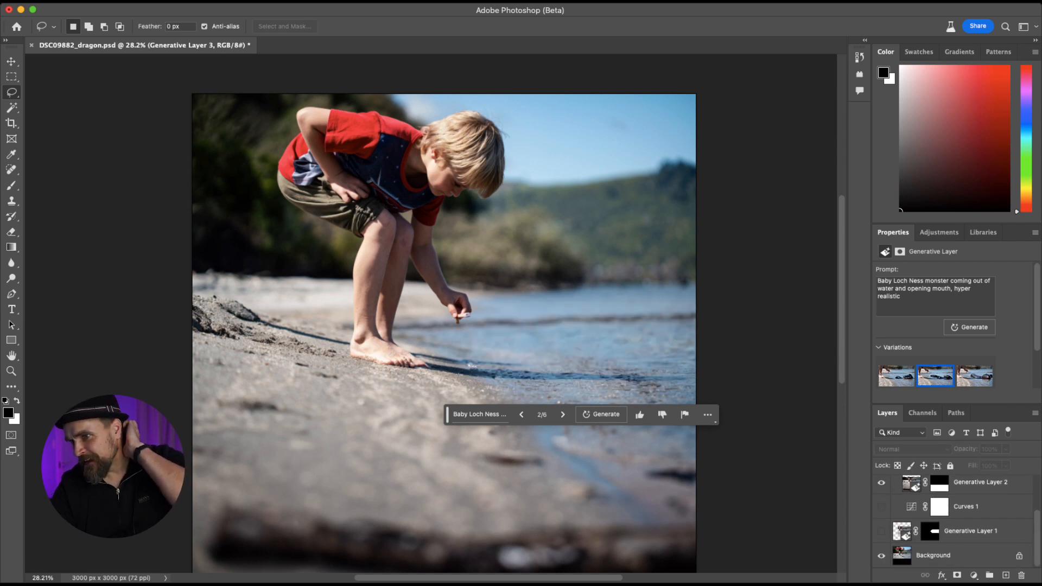
pyautogui.scroll(2, 955, 521)
pyautogui.click(881, 512)
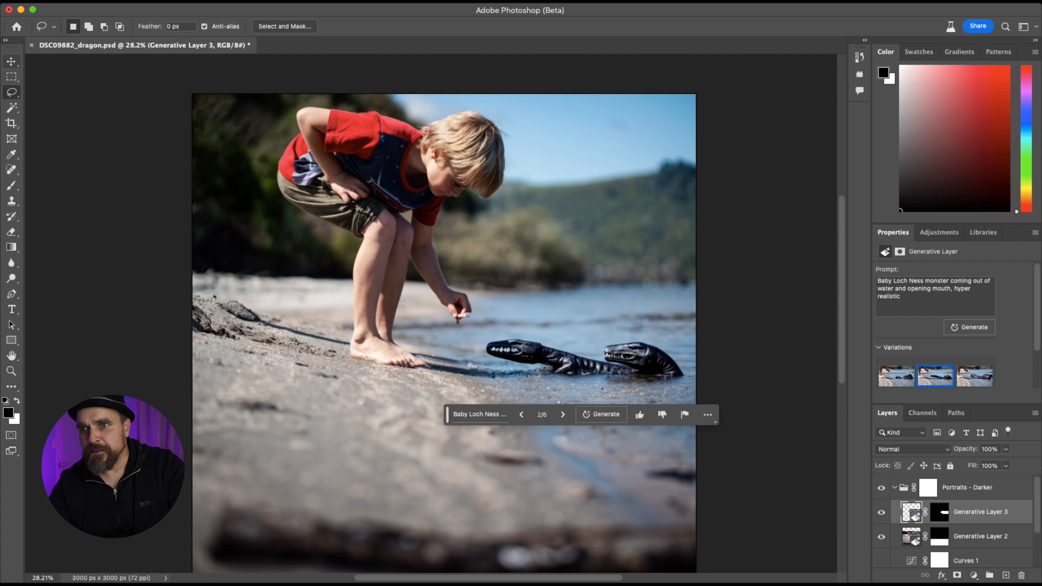
# Select the full-width image area above the blurred driftwood log with the Rectangular Marquee and crop the canvas to it.
pyautogui.press('m')
pyautogui.moveTo(193, 94); pyautogui.dragTo(695, 476)
pyautogui.moveTo(695, 437); pyautogui.dragTo(760, 567)
pyautogui.scroll(10, 429, 304)
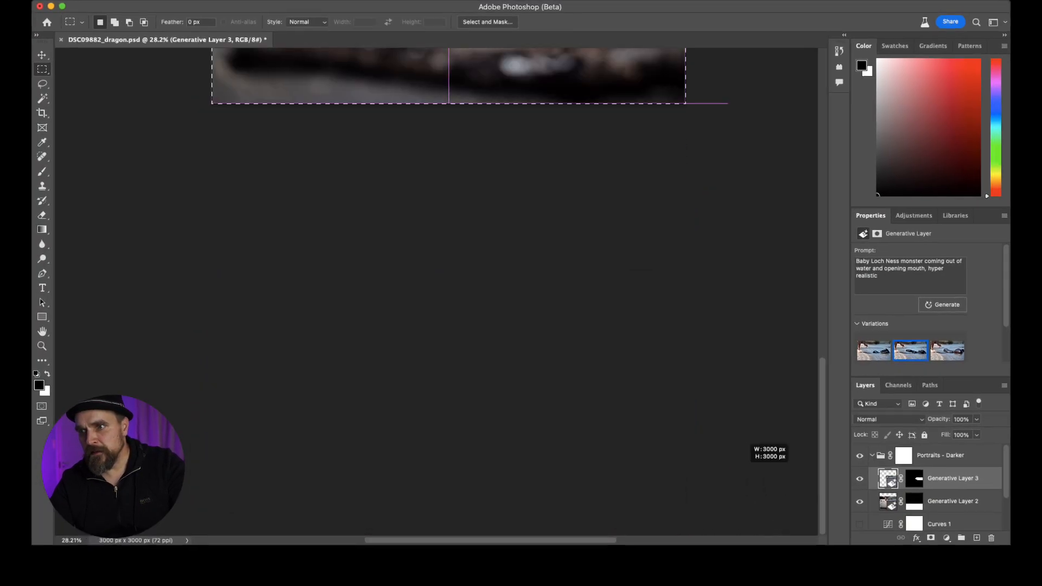
pyautogui.scroll(-10, 435, 336)
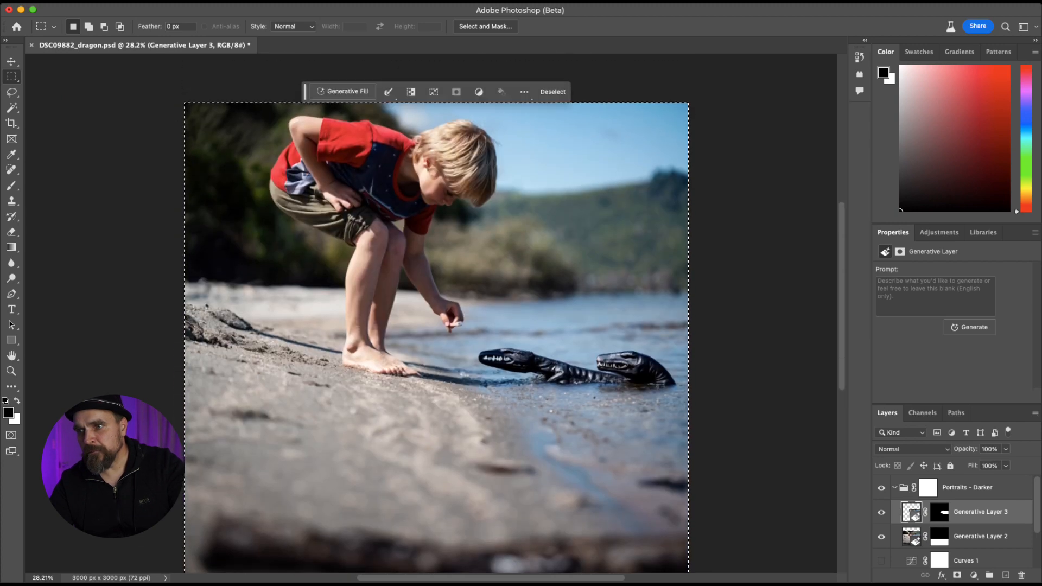
pyautogui.moveTo(688, 519); pyautogui.dragTo(184, 108)
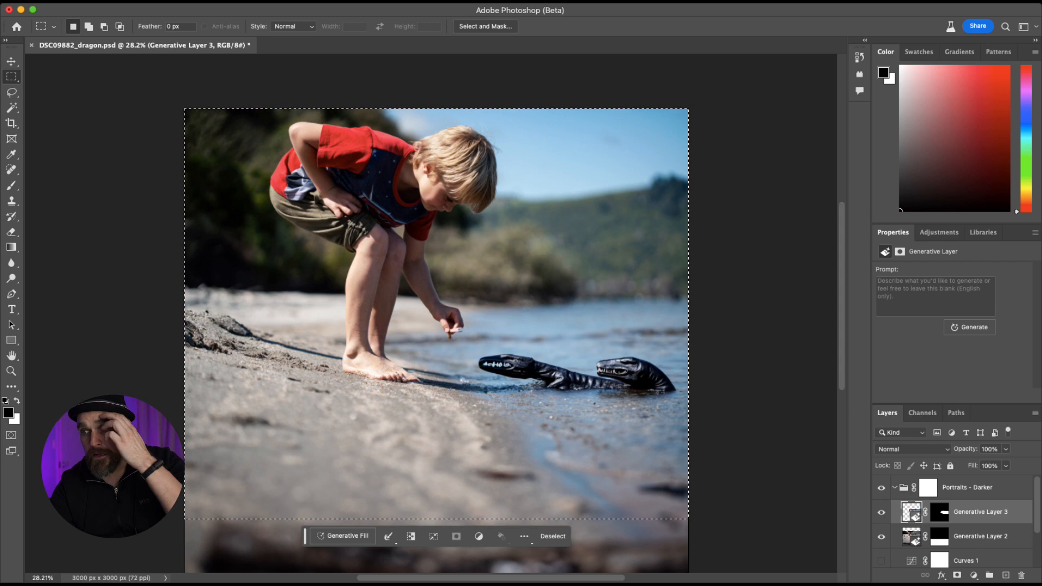
pyautogui.click(154, 1)
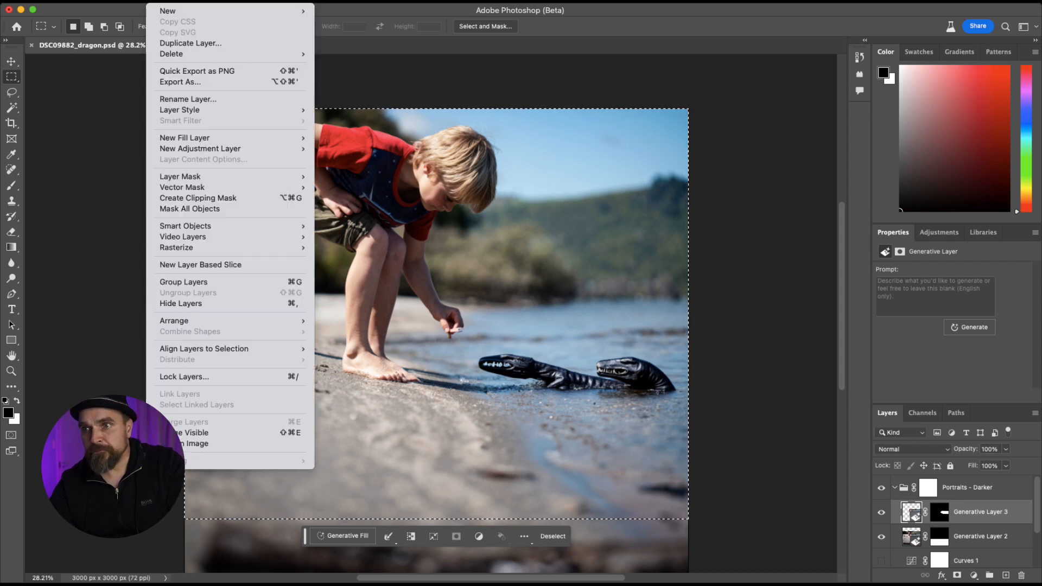
pyautogui.moveTo(128, 1)
pyautogui.click(134, 117)
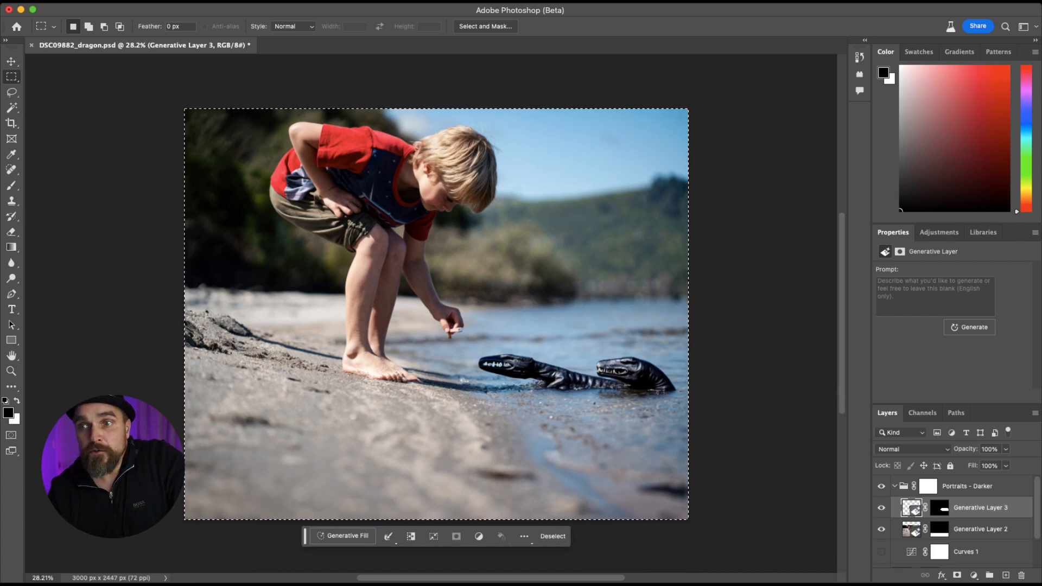
# Start a Save for Web export of the cropped image as JPEG and set its width to 2000 px.
pyautogui.click(76, 1)
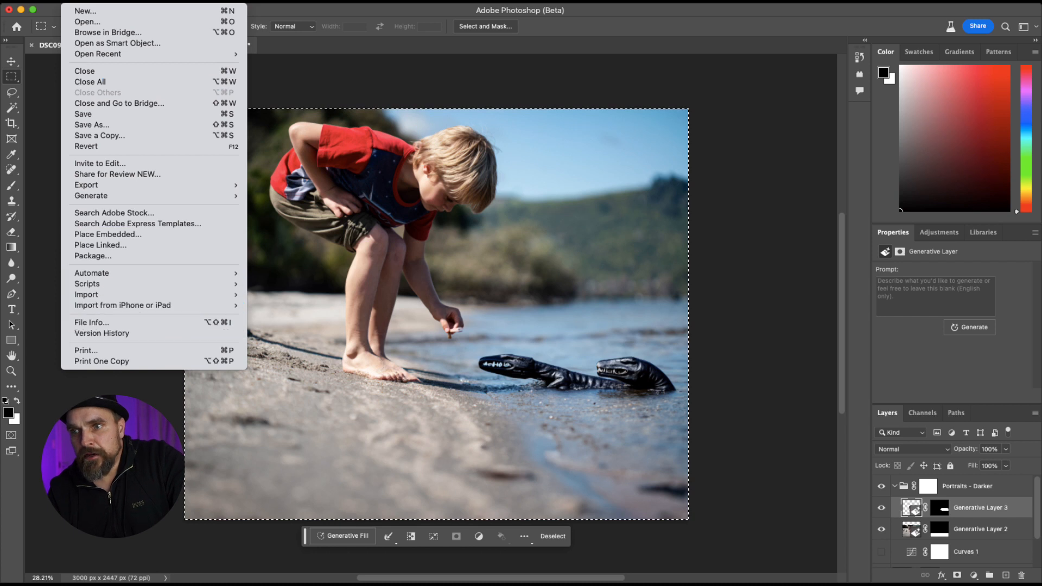
pyautogui.moveTo(162, 186)
pyautogui.click(302, 230)
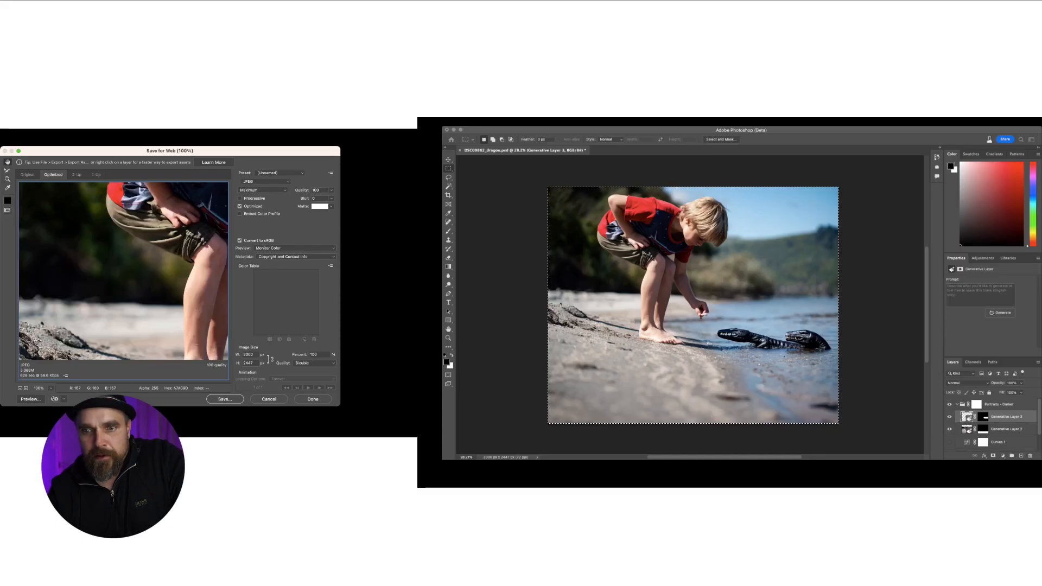
pyautogui.doubleClick(248, 355)
pyautogui.write('2500')
pyautogui.press('BackSpace')
pyautogui.press('BackSpace')
pyautogui.press('BackSpace')
pyautogui.write('000')
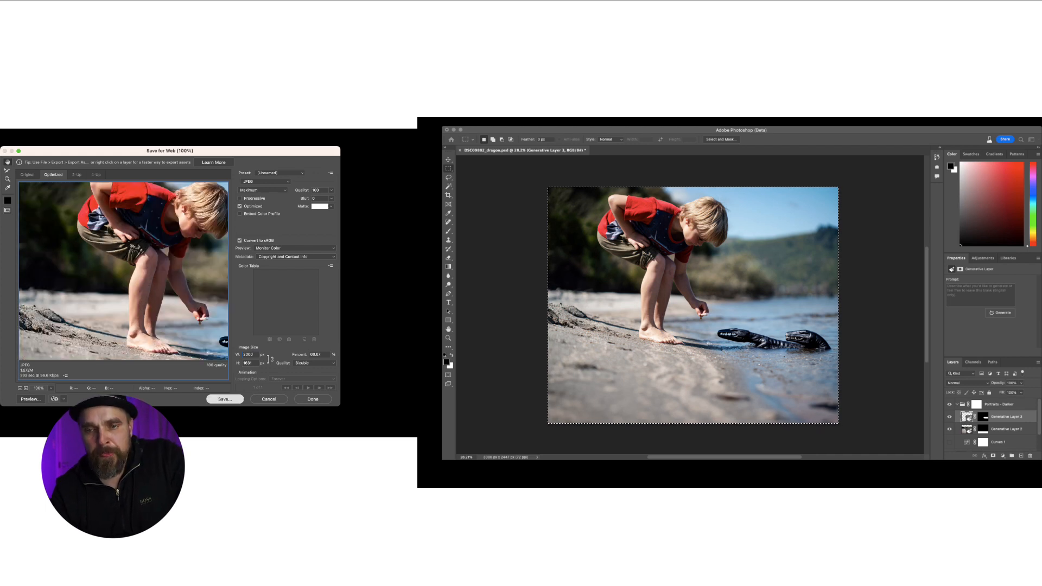
# Save the optimized JPEG on the Desktop as dragon2.jpg instead of replacing the existing DSC09882_dragon.jpg.
pyautogui.press('Return')
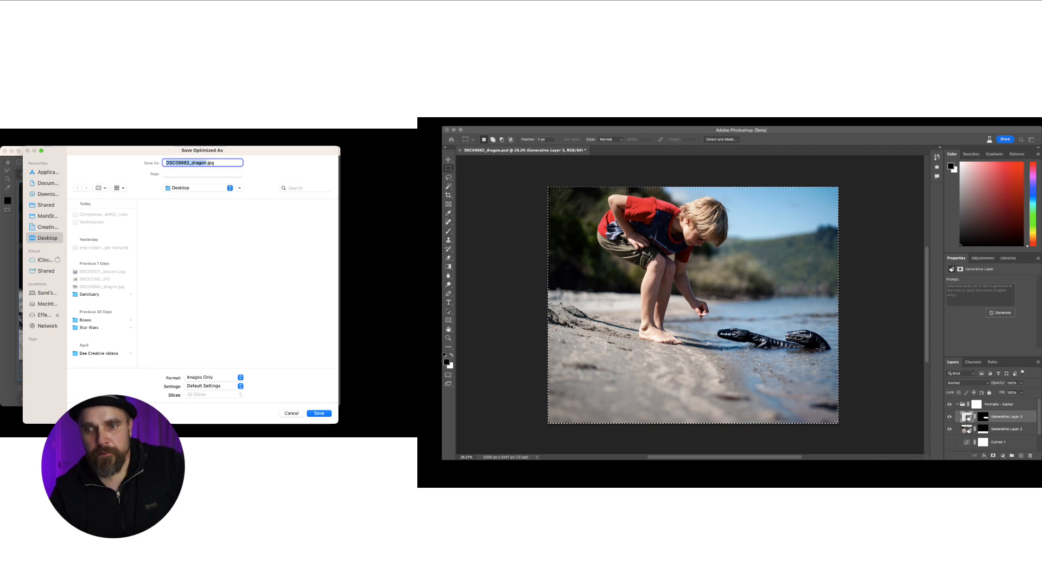
pyautogui.press('Return')
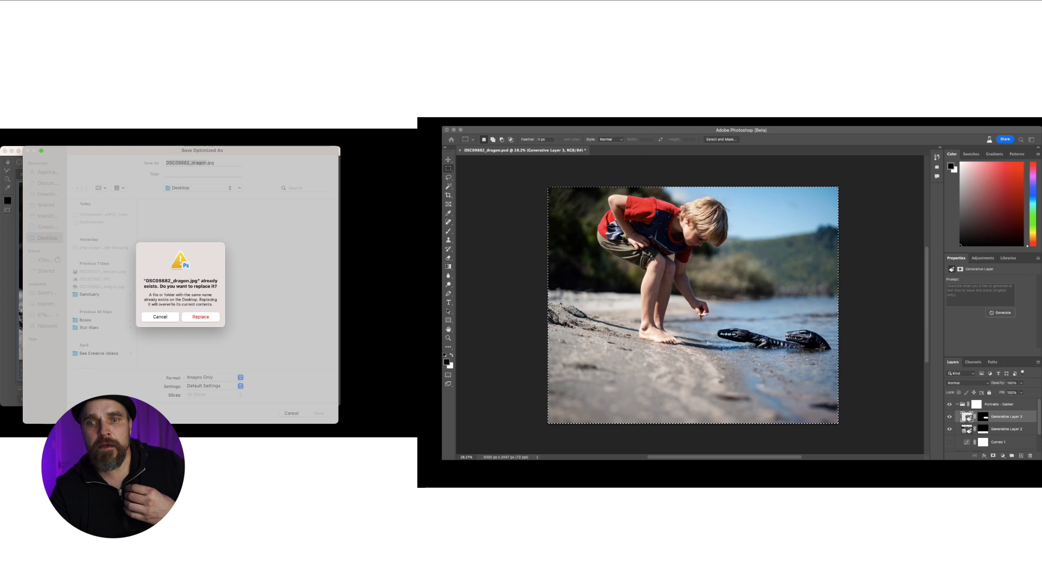
pyautogui.press('Escape')
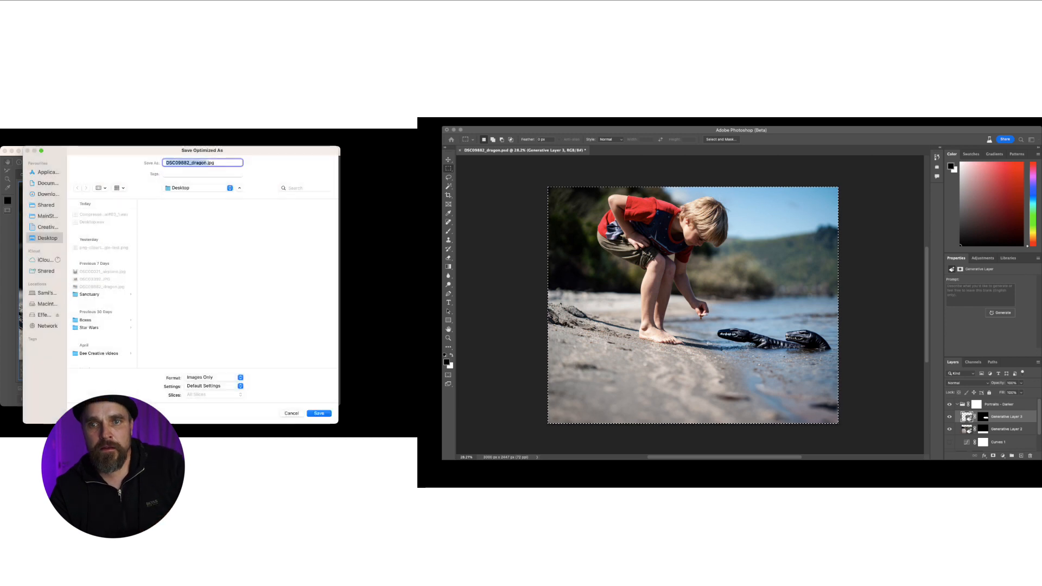
pyautogui.press('BackSpace')
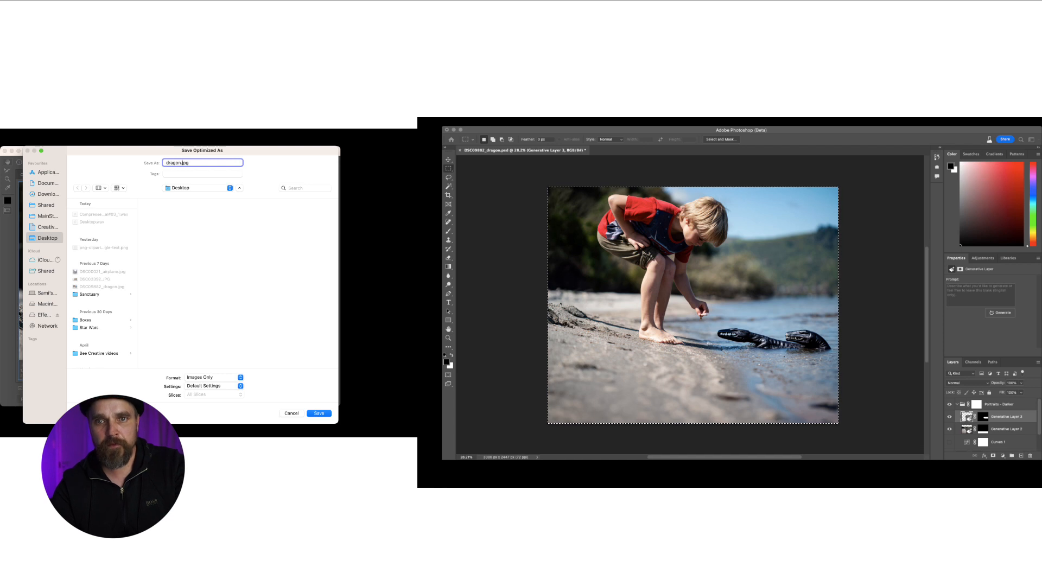
pyautogui.press('Return')
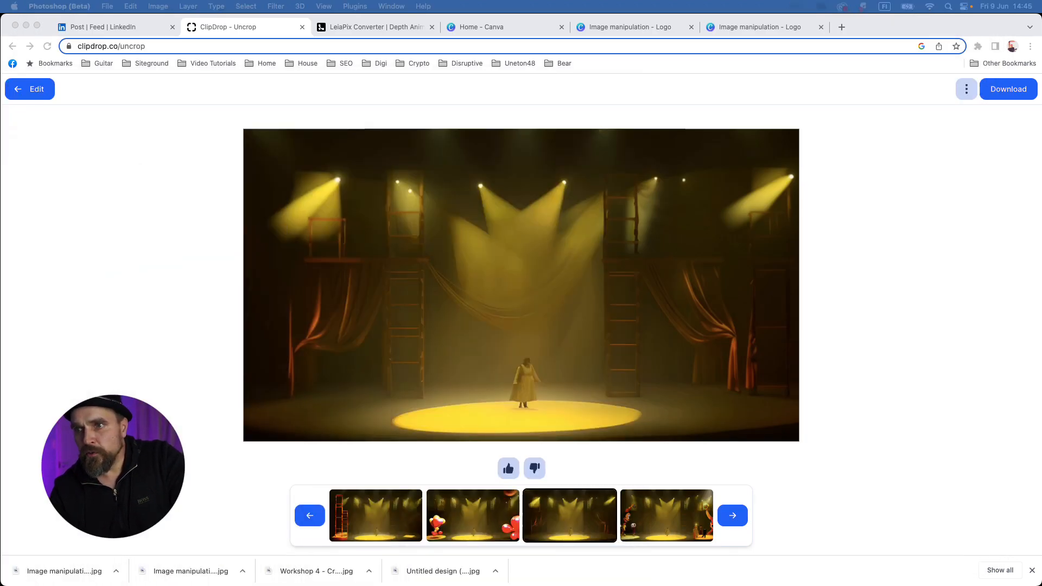
# Switch to LeiaPix Converter in Chrome, upload dragon2.jpg from the Desktop and inspect the depth animation around the monster.
pyautogui.hotkey('ctrl', 'Tab')
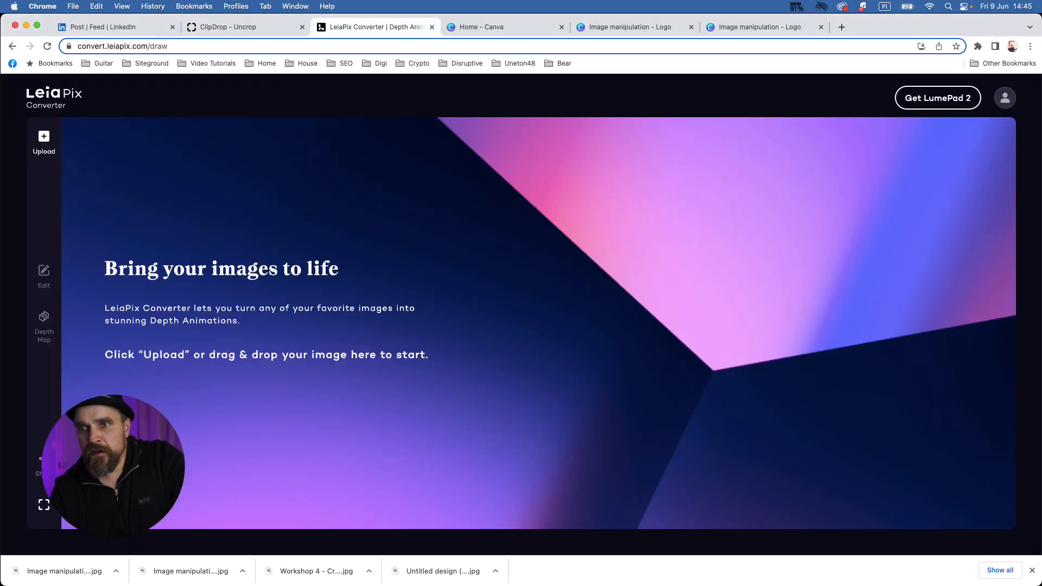
pyautogui.click(44, 142)
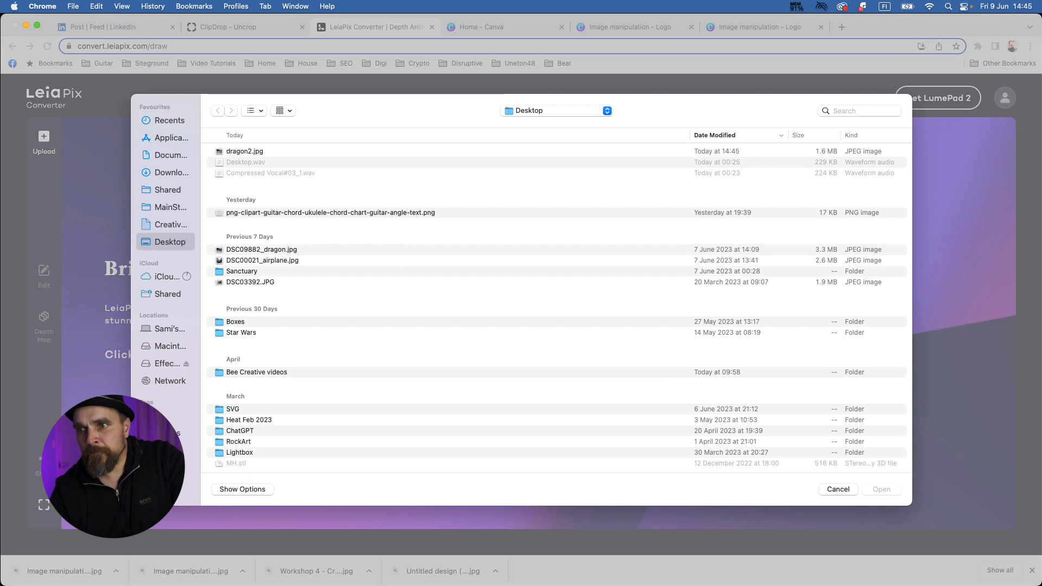
pyautogui.click(245, 151)
pyautogui.press('Return')
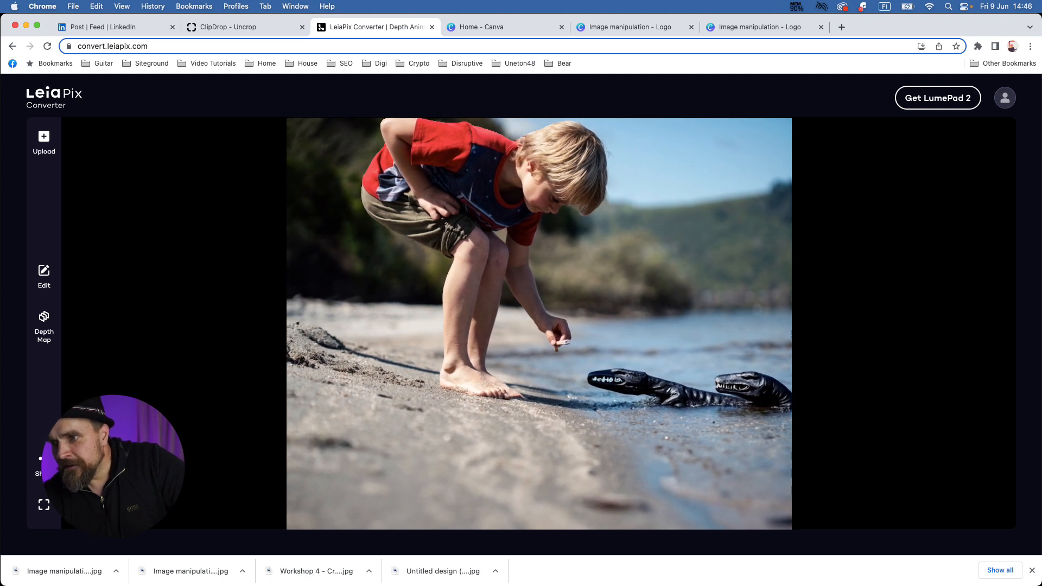
pyautogui.scroll(5, 678, 383)
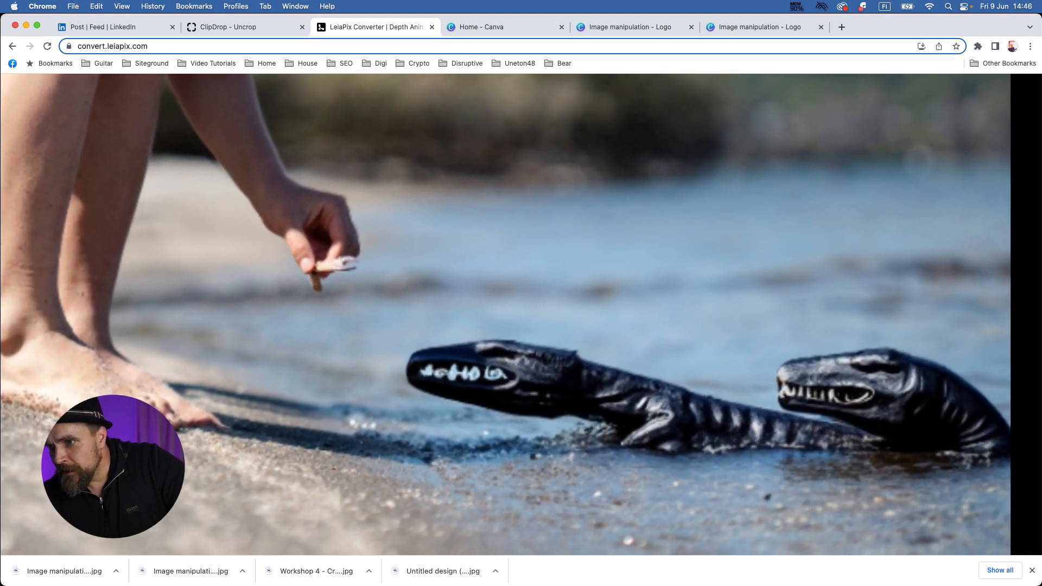
pyautogui.scroll(-5, 521, 315)
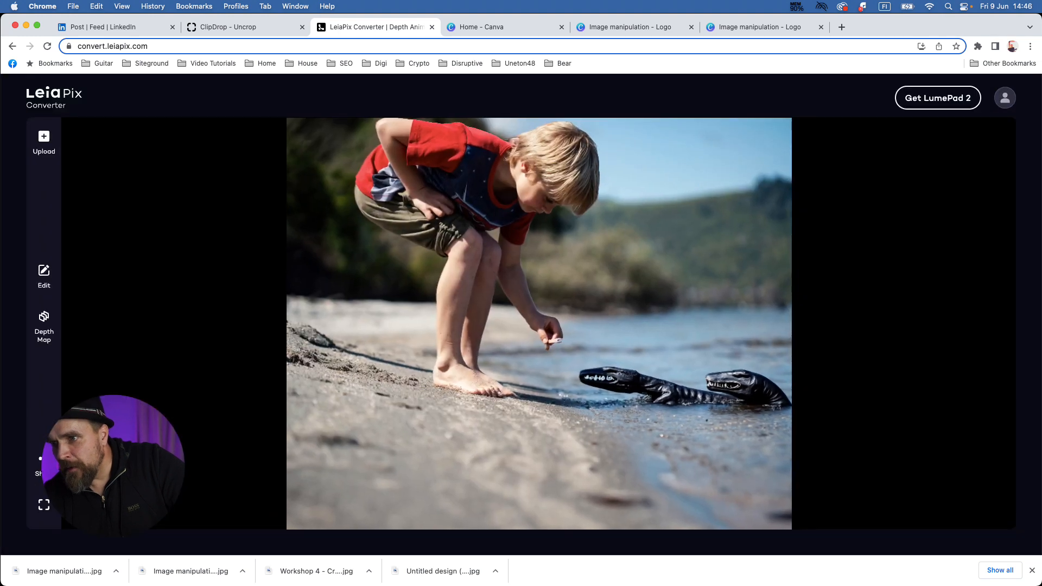